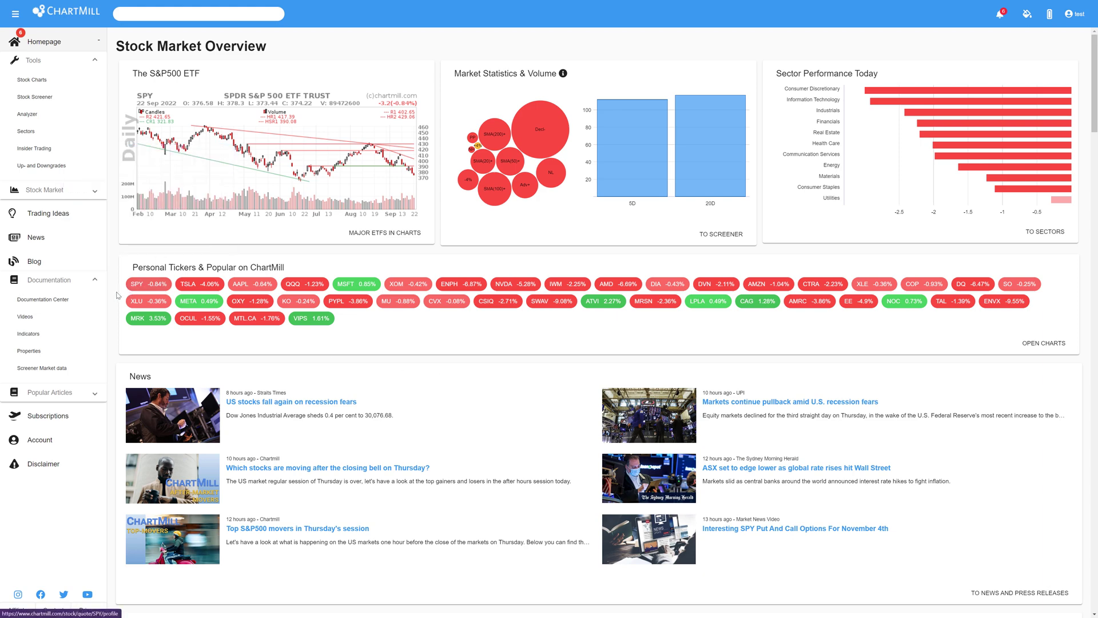
- Open the Stock Screener on its Support/Resistance tab and display the results as charts
{"action": "left_click", "coordinate": [28, 99]}
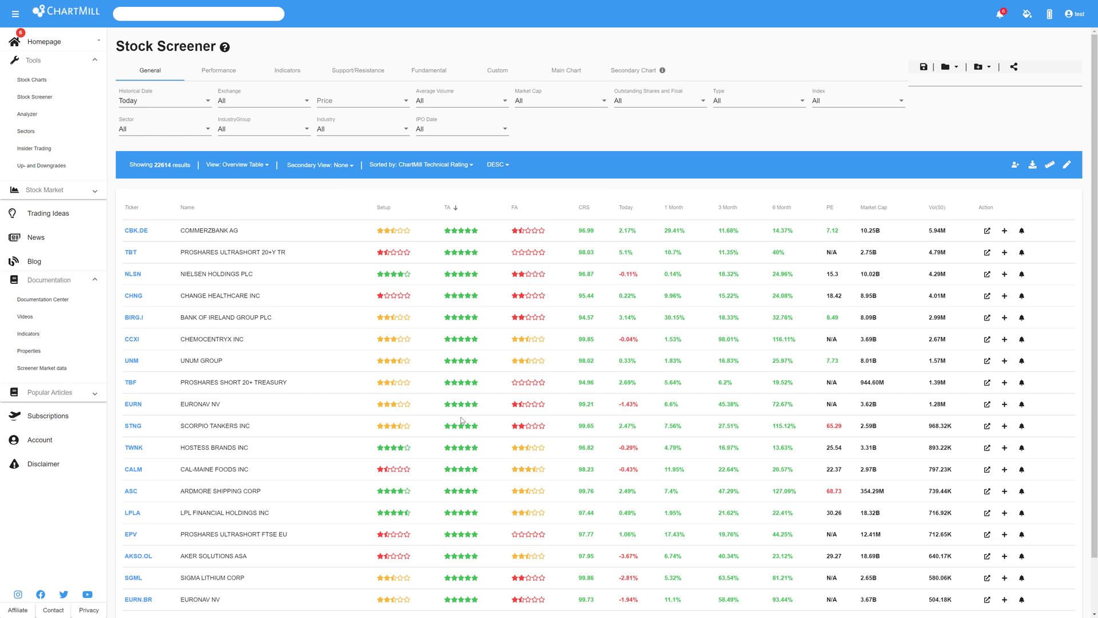
{"action": "left_click", "coordinate": [363, 72]}
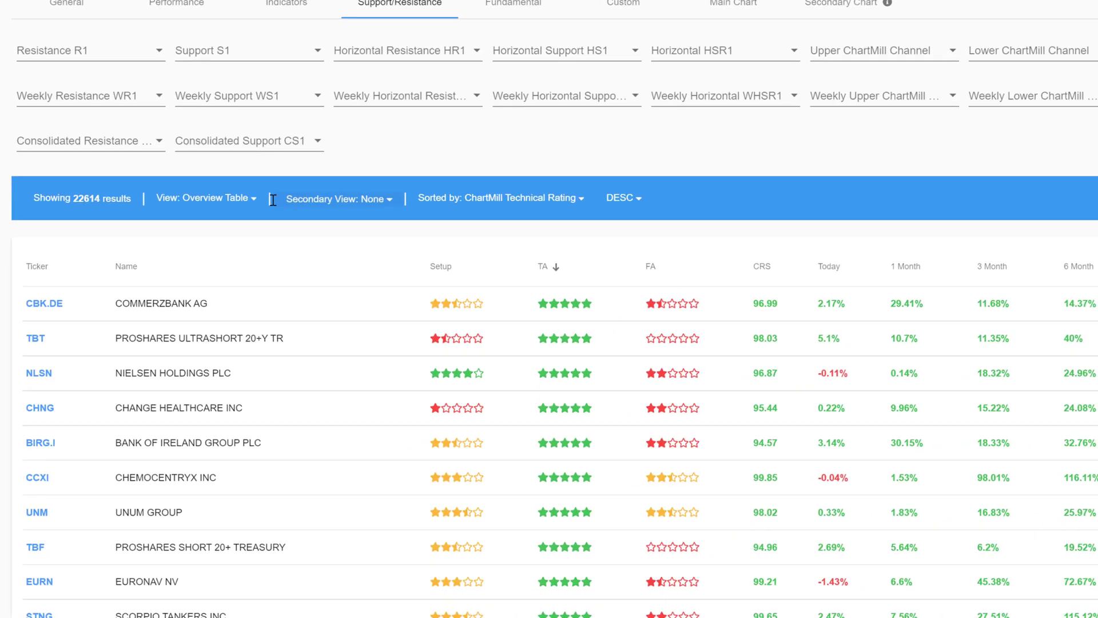
{"action": "left_click", "coordinate": [291, 140]}
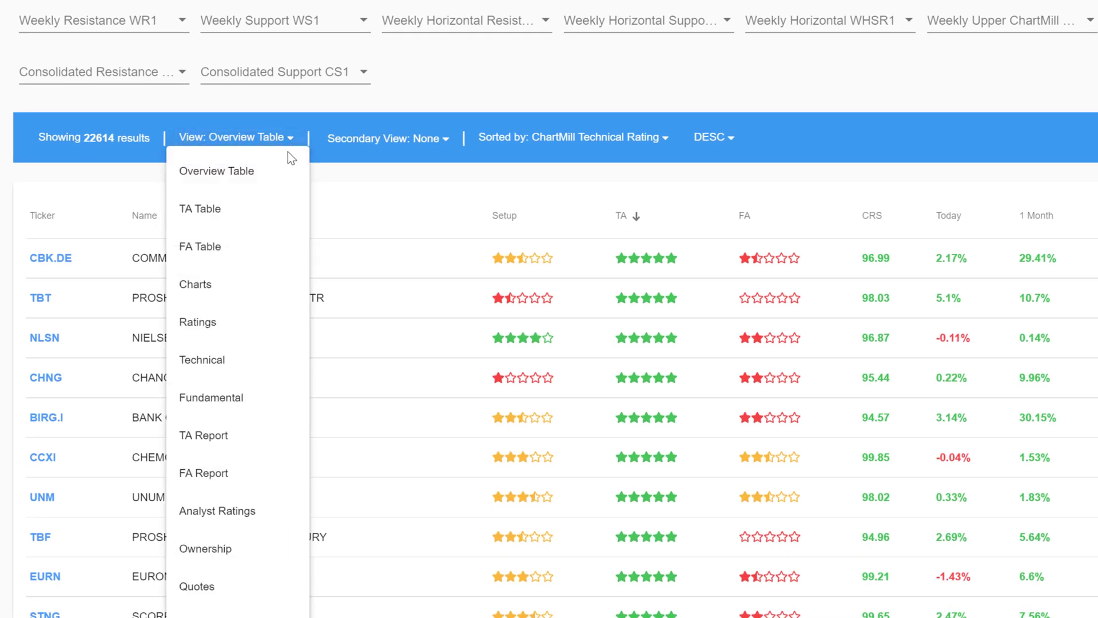
{"action": "left_click", "coordinate": [195, 285]}
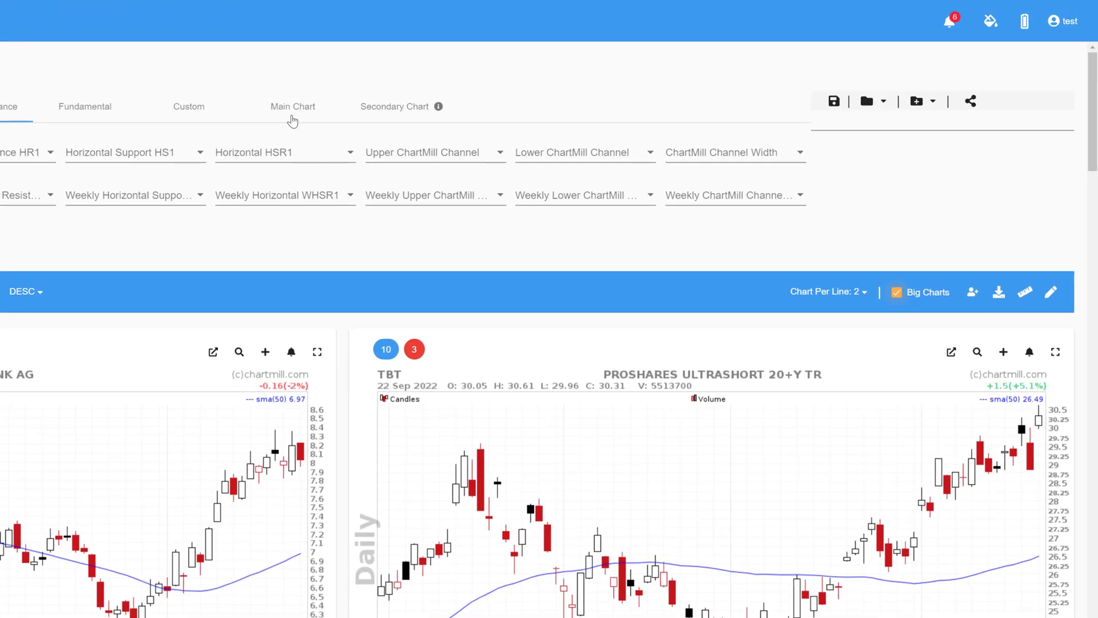
- Remove the SMA(50) and RSI(14) indicators from the main chart
{"action": "left_click", "coordinate": [292, 114]}
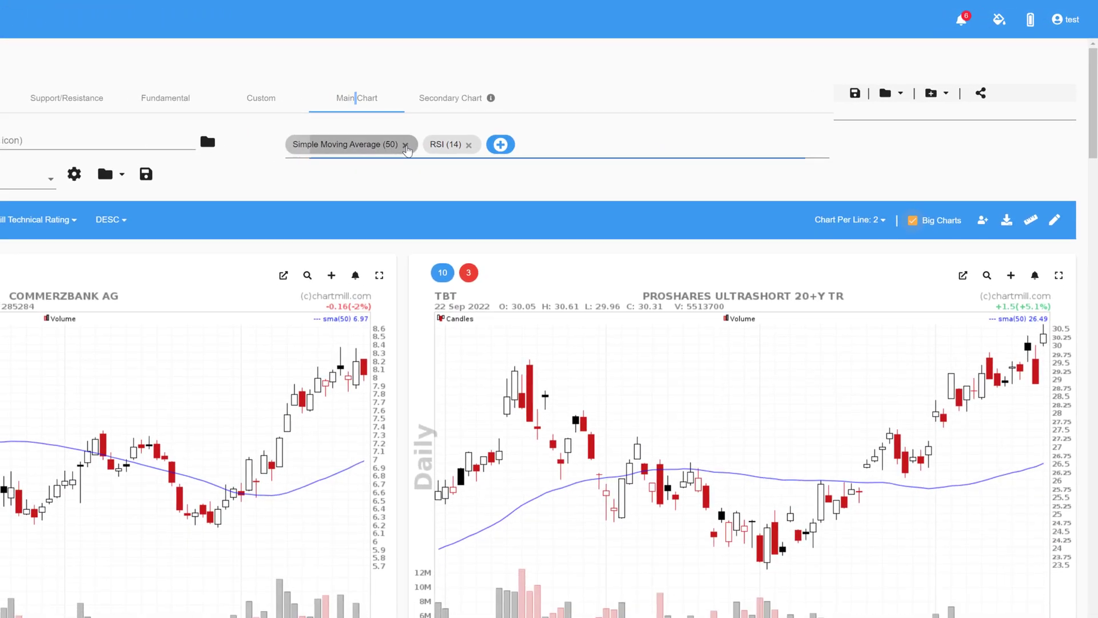
{"action": "left_click", "coordinate": [405, 146]}
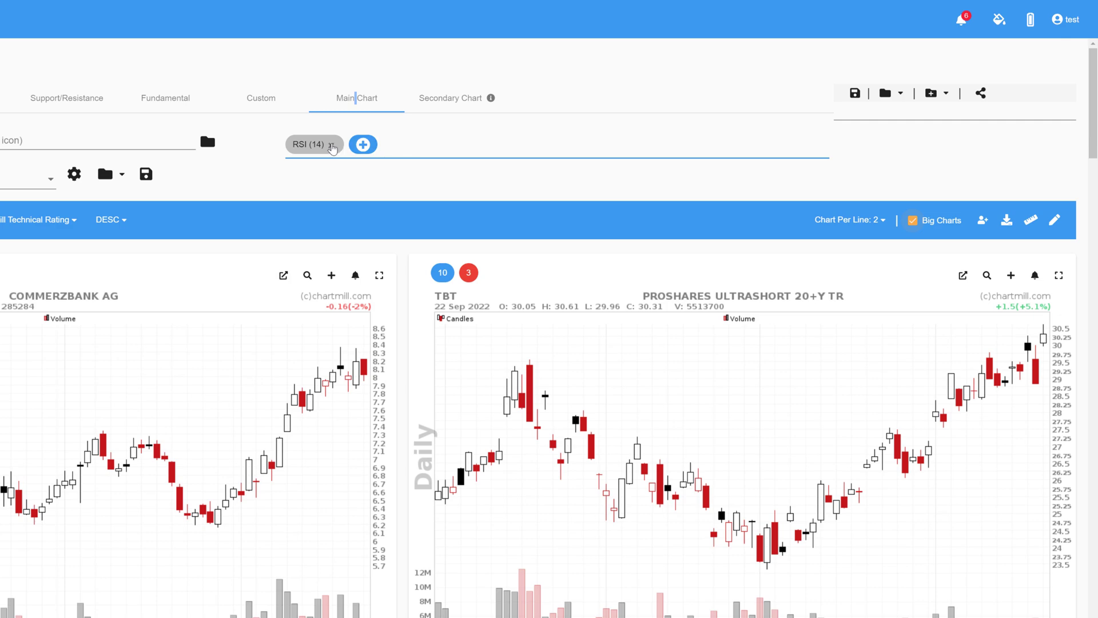
{"action": "left_click", "coordinate": [338, 145]}
- Add the Support+Resistance Lines overlay to the result charts
{"action": "left_click", "coordinate": [301, 147]}
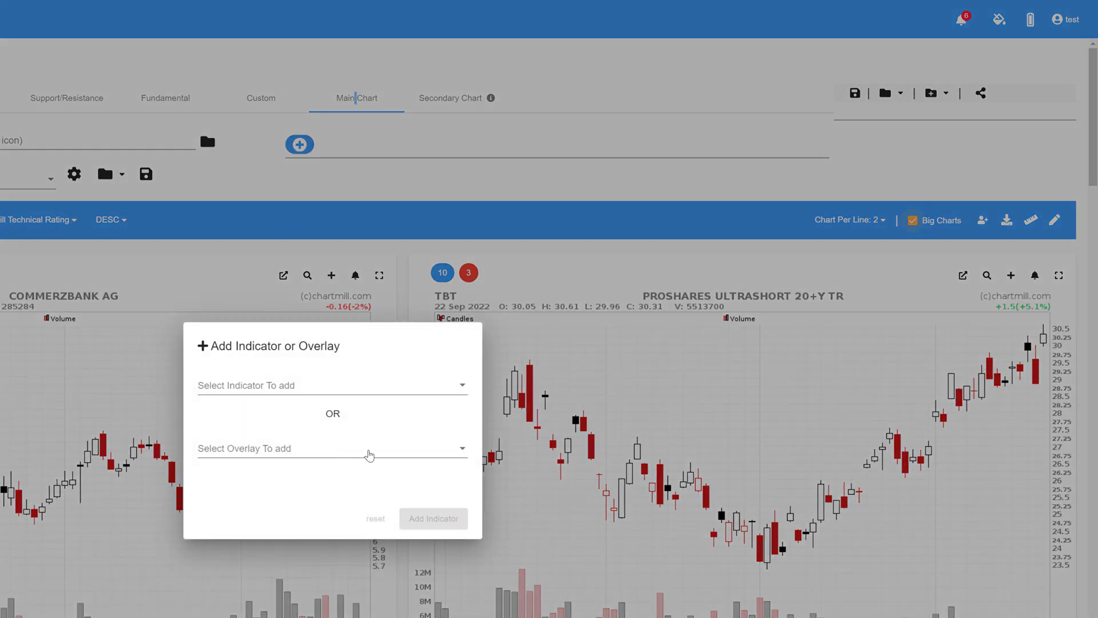
{"action": "left_click", "coordinate": [458, 449]}
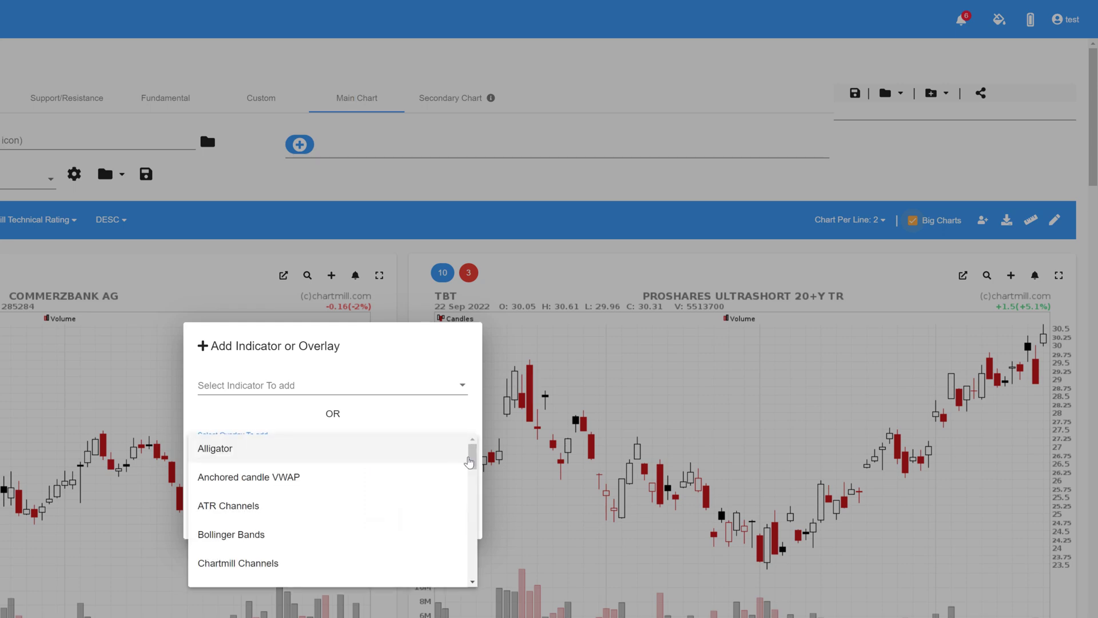
{"action": "left_click_drag", "start_coordinate": [472, 465], "coordinate": [473, 566]}
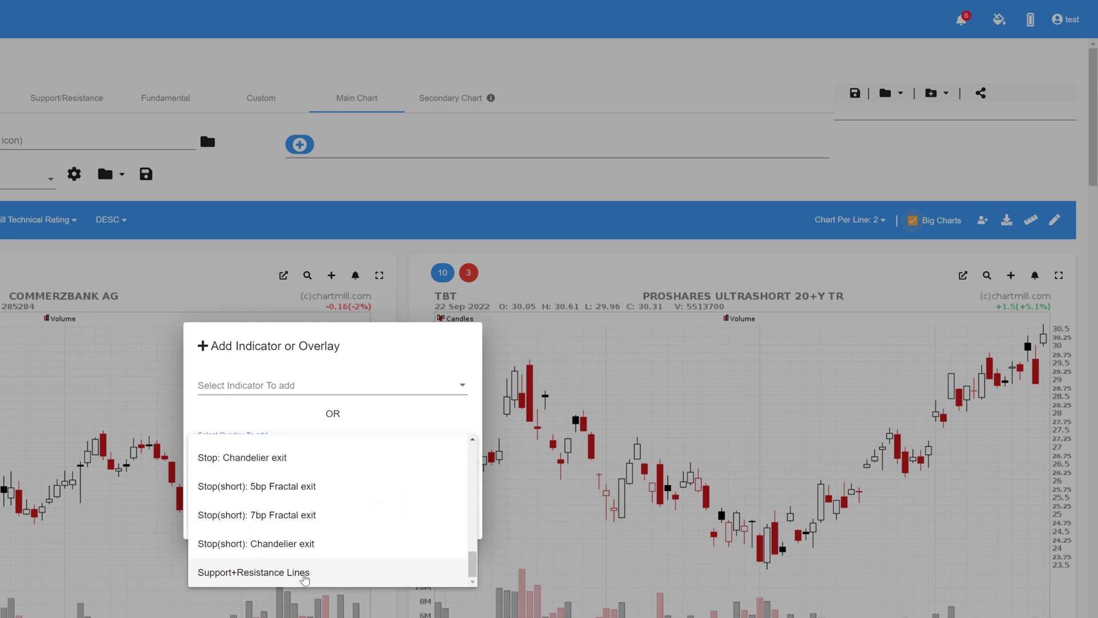
{"action": "left_click", "coordinate": [305, 574]}
{"action": "left_click", "coordinate": [426, 488]}
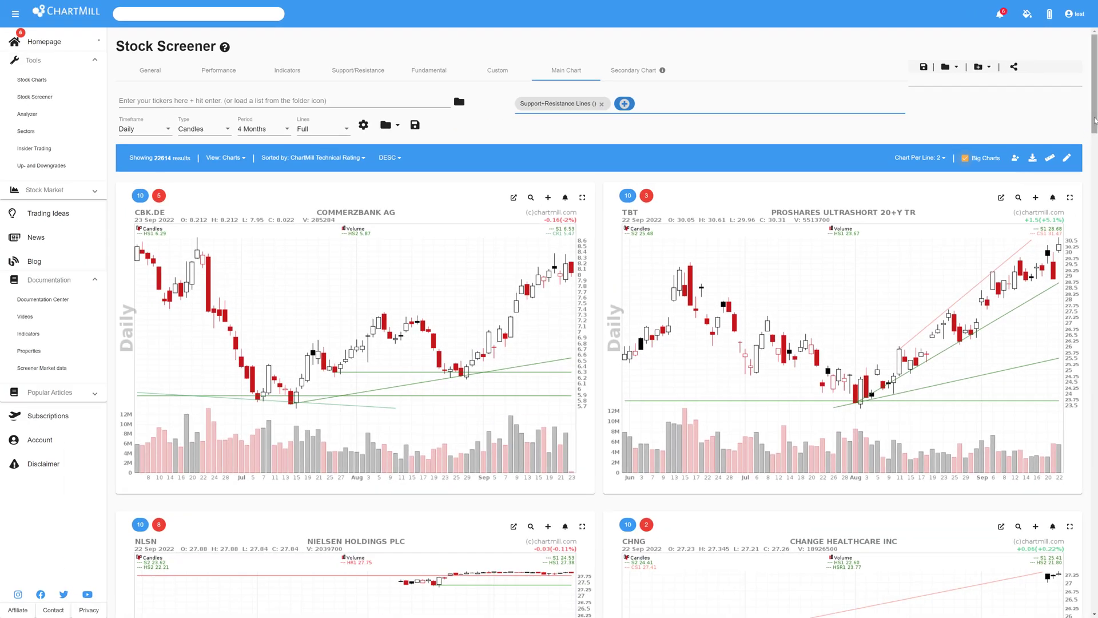
- Scroll through the result charts to review their support and resistance lines
{"action": "scroll", "coordinate": [1094, 123], "scroll_direction": "down", "scroll_amount": 7}
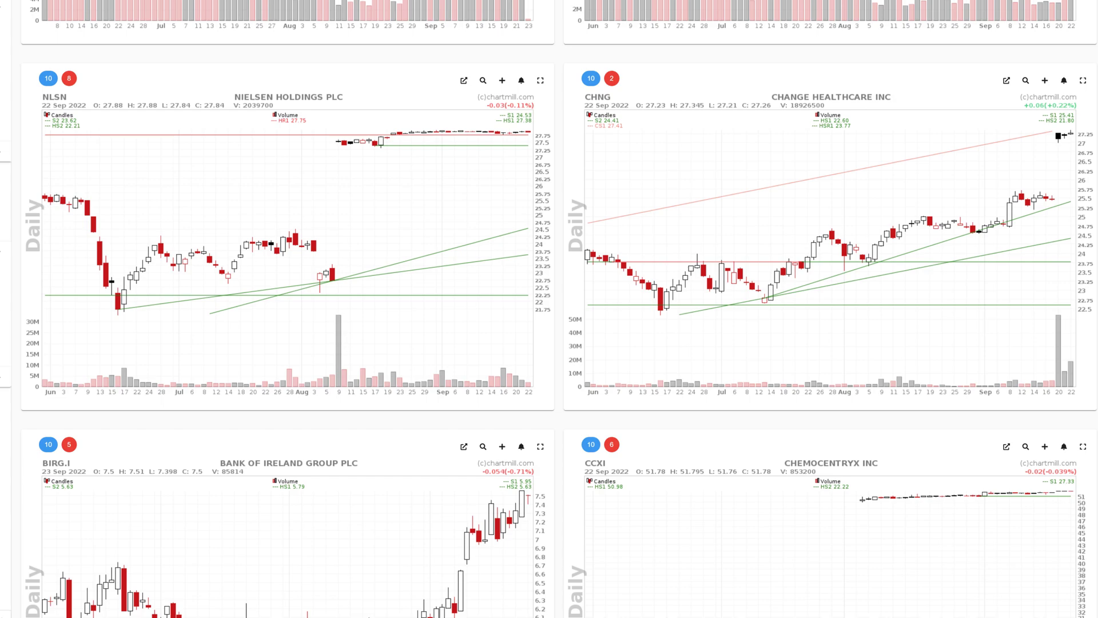
{"action": "scroll", "coordinate": [550, 309], "scroll_direction": "down", "scroll_amount": 10}
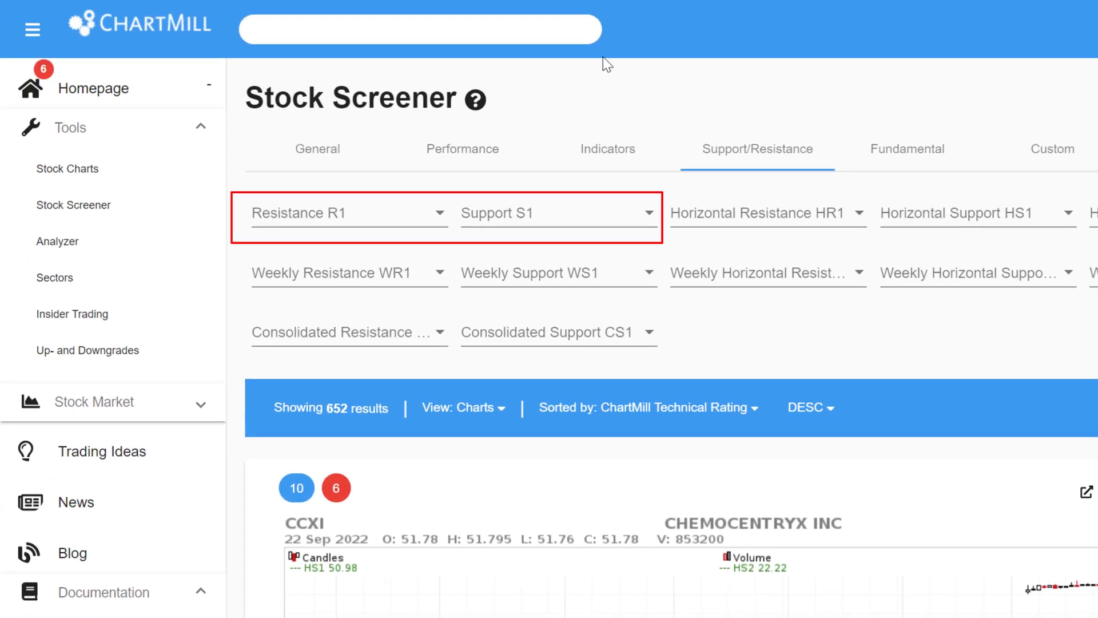
- Browse the Resistance R1 and Support S1 filter options without selecting any, then reopen R1
{"action": "left_click", "coordinate": [440, 213]}
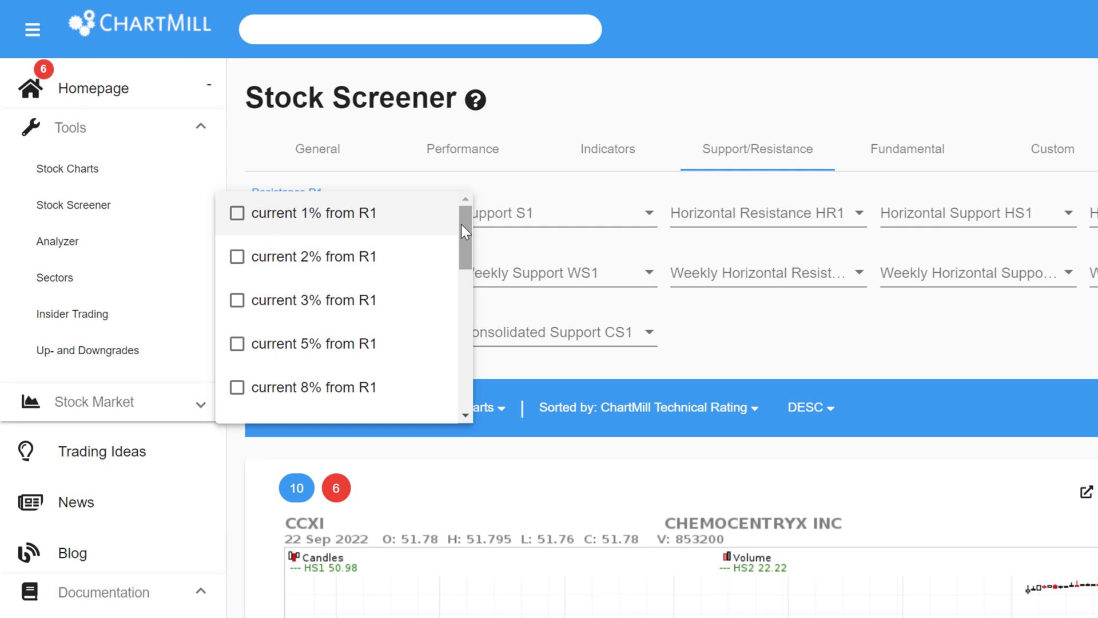
{"action": "left_click_drag", "start_coordinate": [461, 224], "coordinate": [479, 313]}
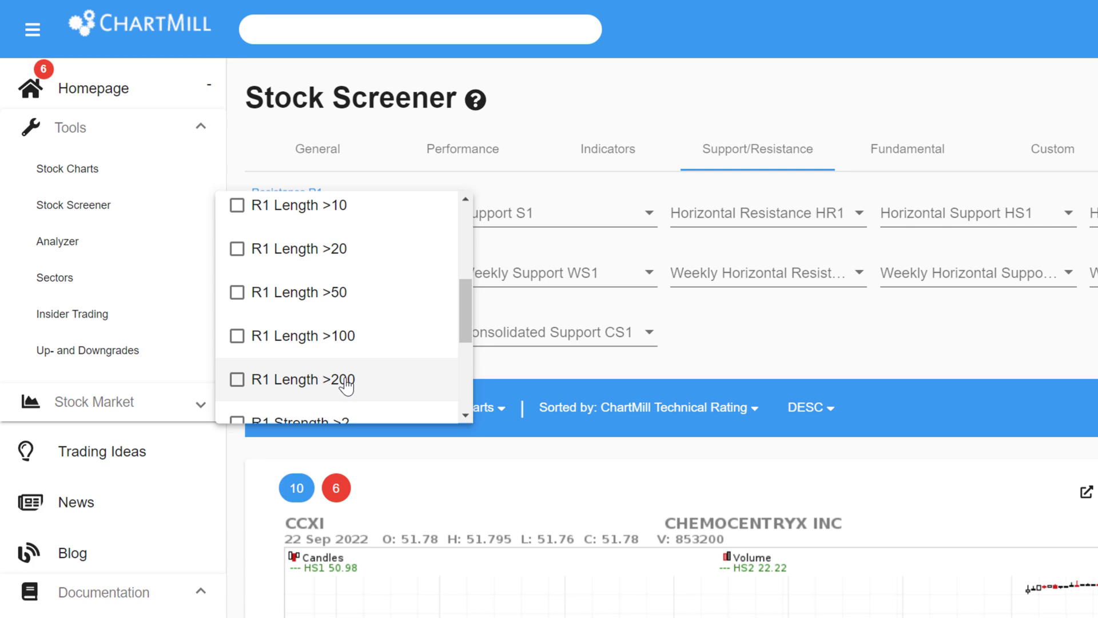
{"action": "left_click_drag", "start_coordinate": [465, 338], "coordinate": [465, 392]}
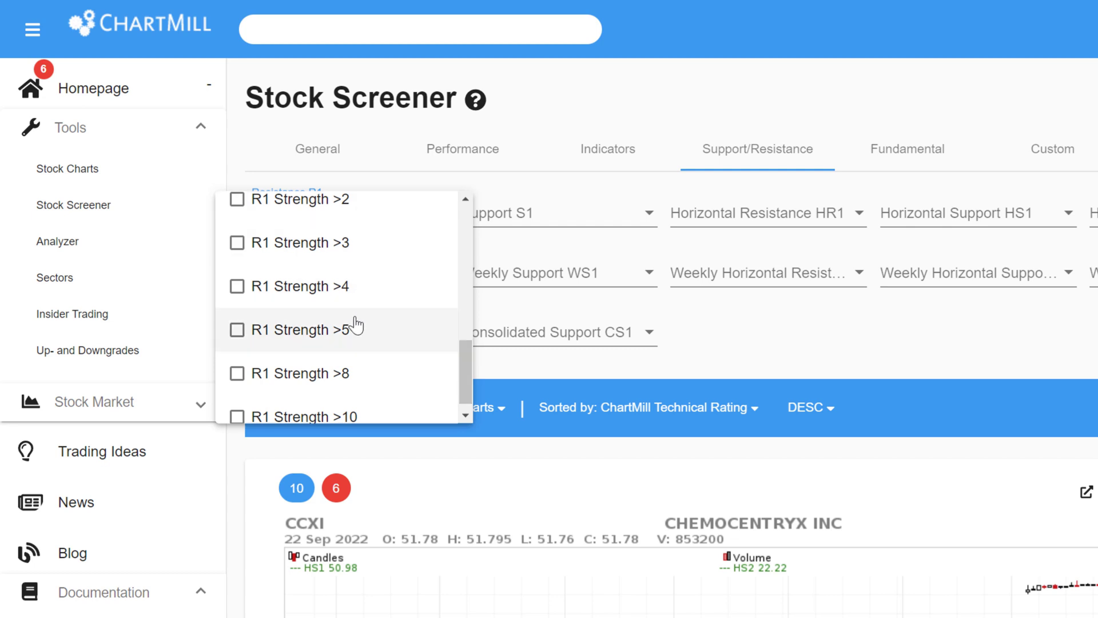
{"action": "left_click", "coordinate": [501, 184]}
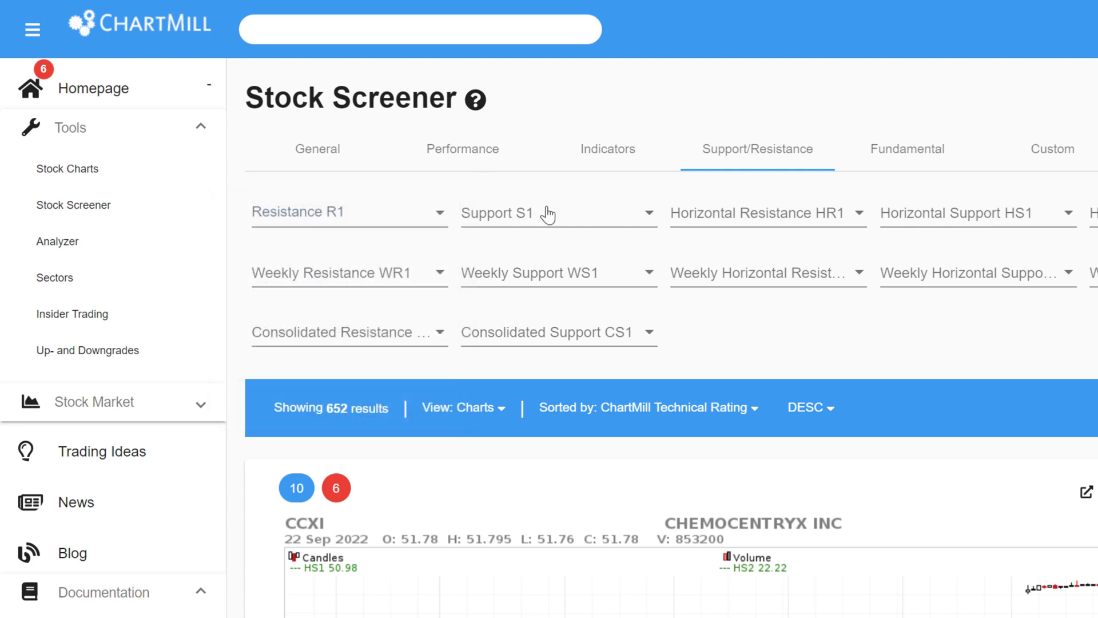
{"action": "left_click", "coordinate": [649, 215]}
{"action": "left_click_drag", "start_coordinate": [669, 229], "coordinate": [658, 393]}
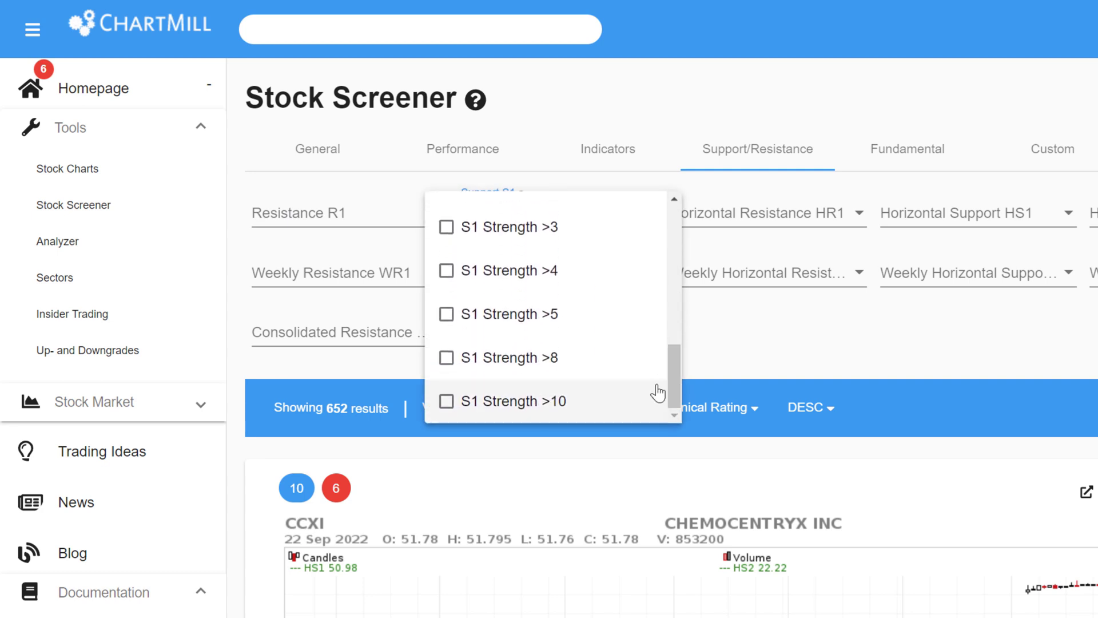
{"action": "left_click", "coordinate": [439, 221]}
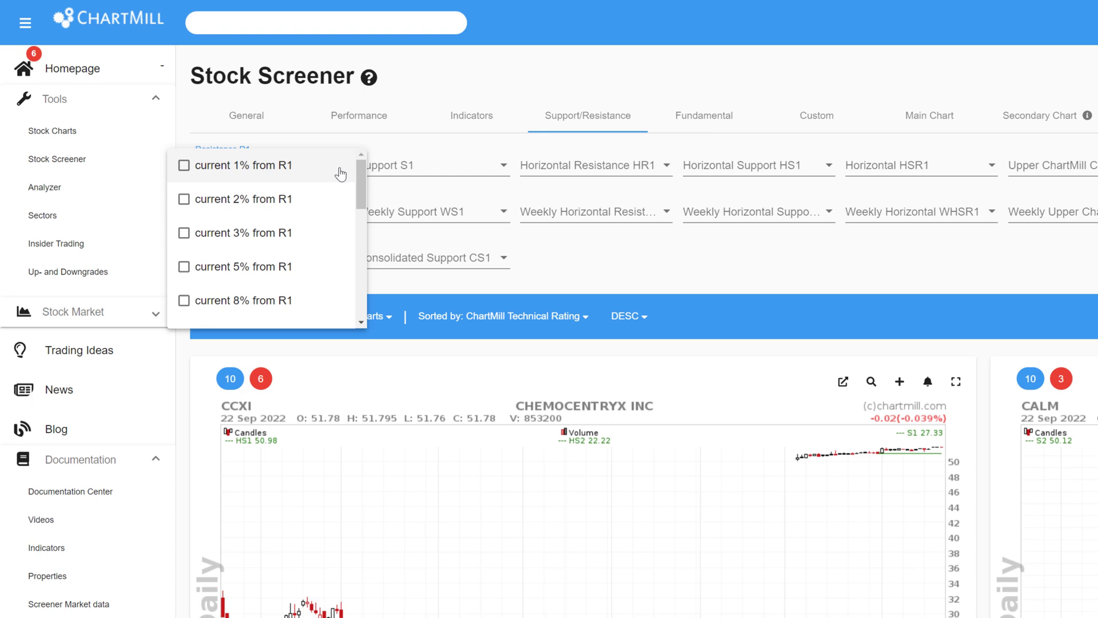
{"action": "left_click", "coordinate": [184, 200]}
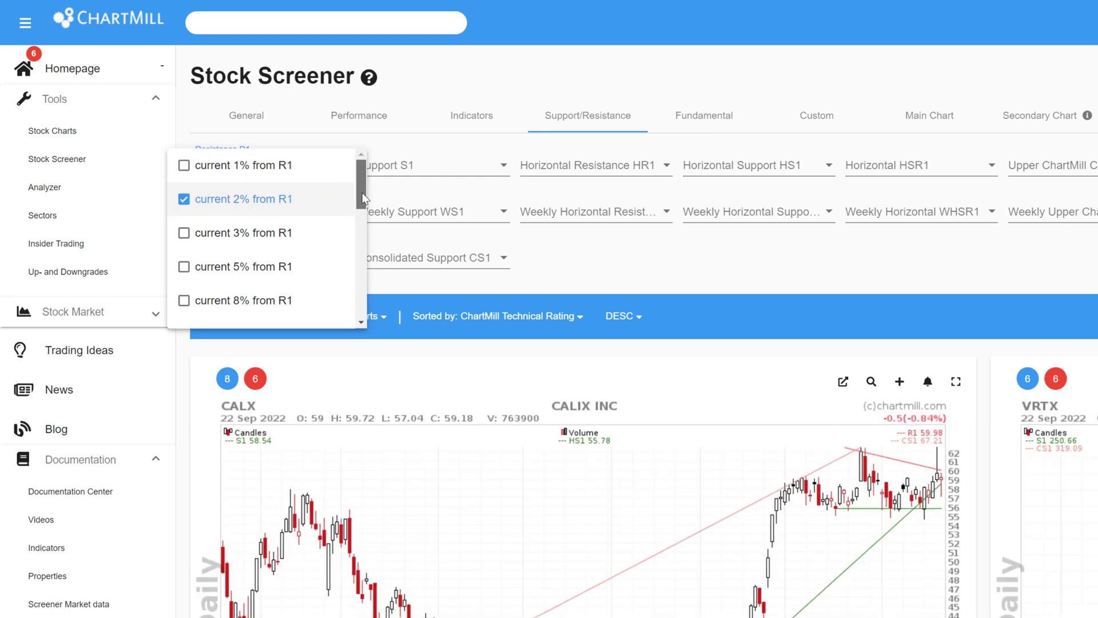
{"action": "left_click_drag", "start_coordinate": [363, 193], "coordinate": [359, 244]}
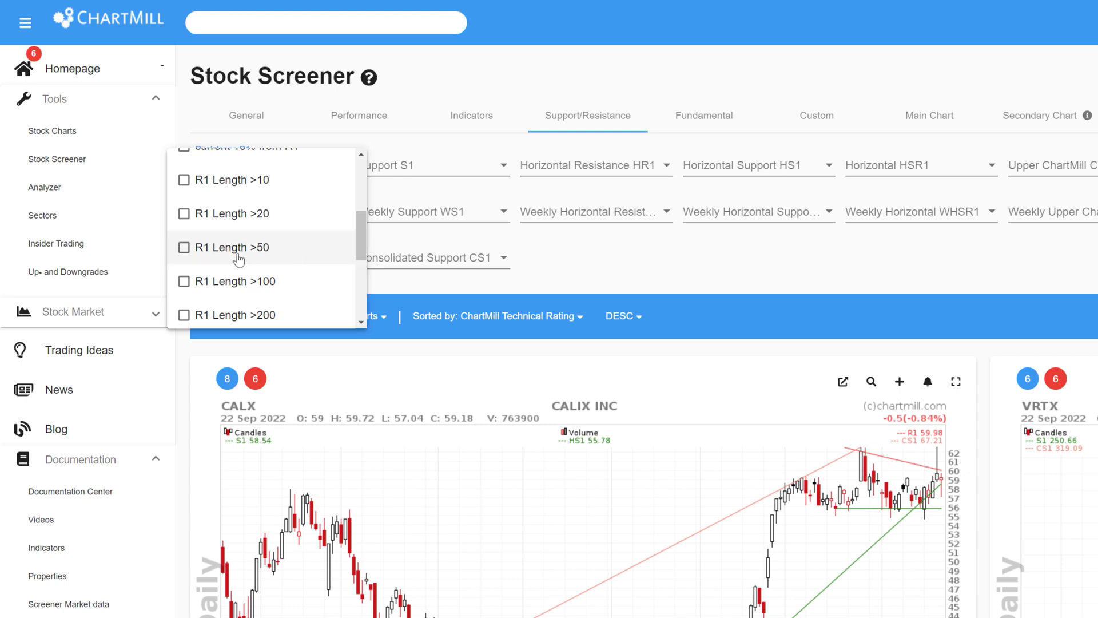
{"action": "left_click", "coordinate": [184, 250]}
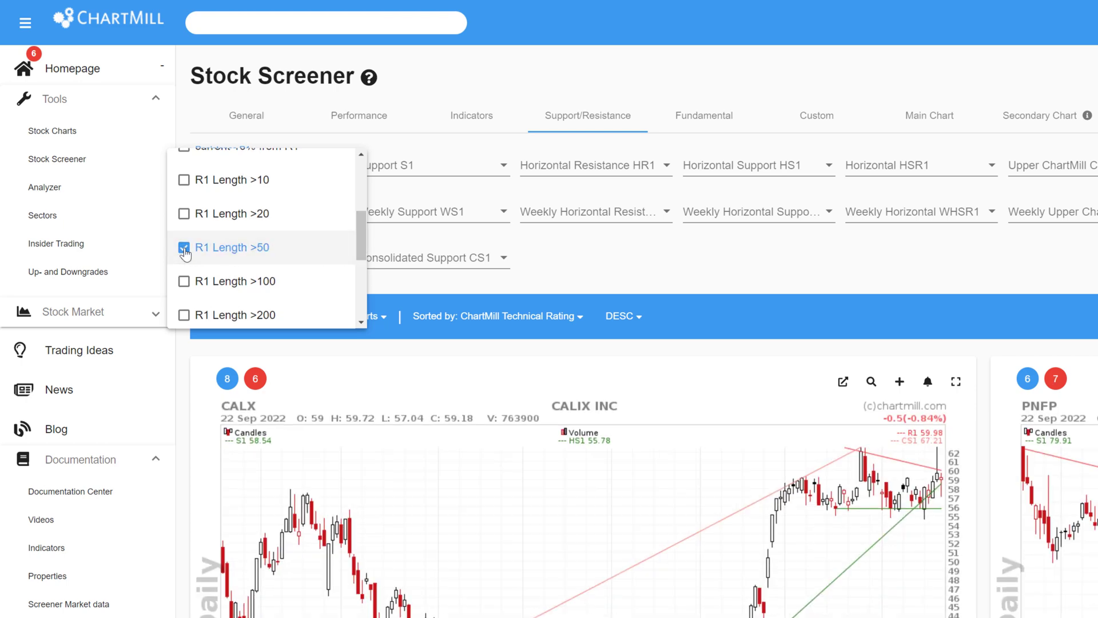
{"action": "left_click", "coordinate": [407, 280]}
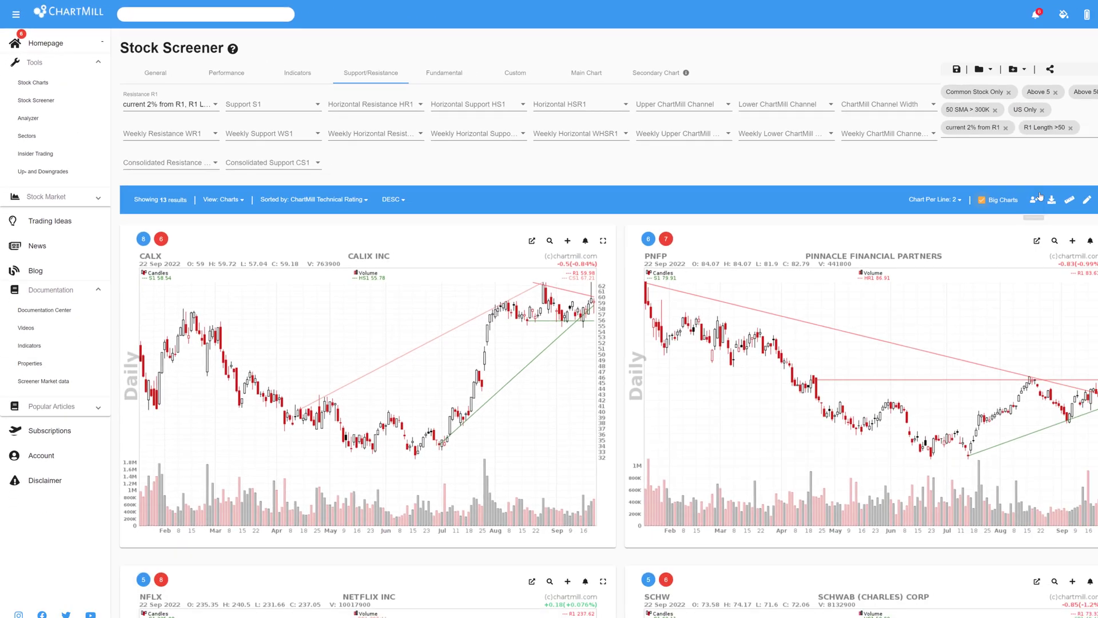
{"action": "scroll", "coordinate": [1040, 197], "scroll_direction": "down", "scroll_amount": 6}
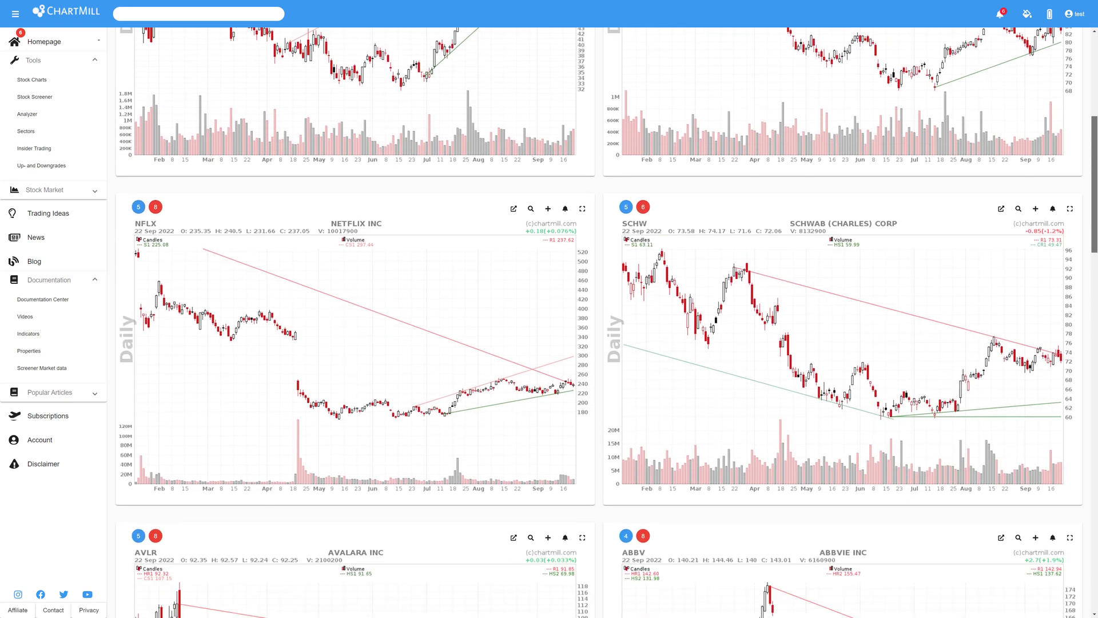
{"action": "scroll", "coordinate": [1087, 196], "scroll_direction": "down", "scroll_amount": 6}
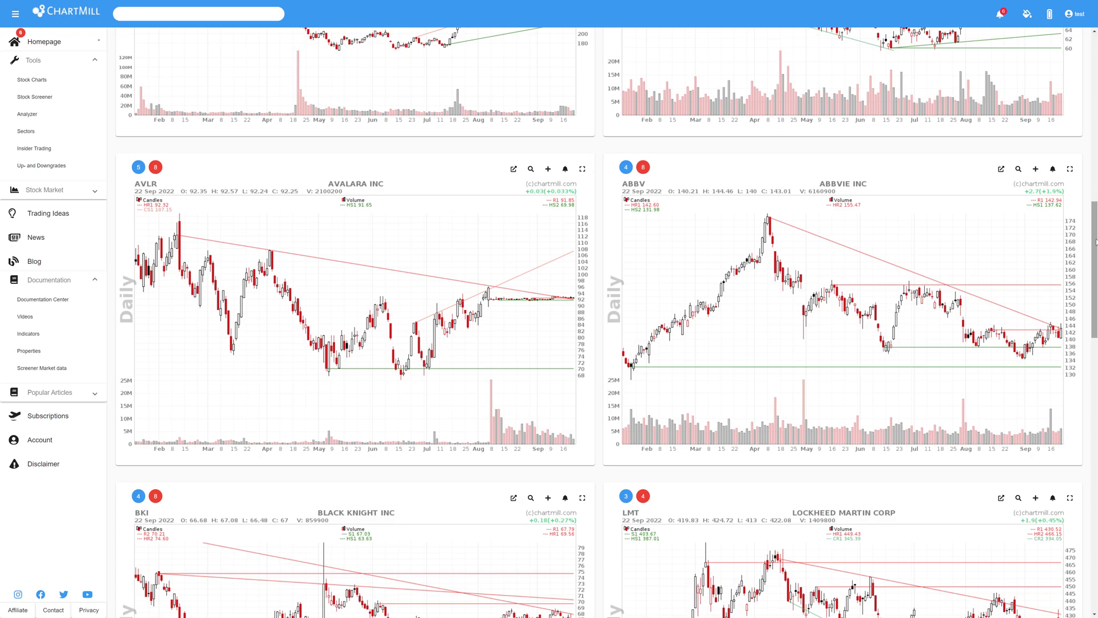
{"action": "left_click_drag", "start_coordinate": [1096, 242], "coordinate": [1095, 85]}
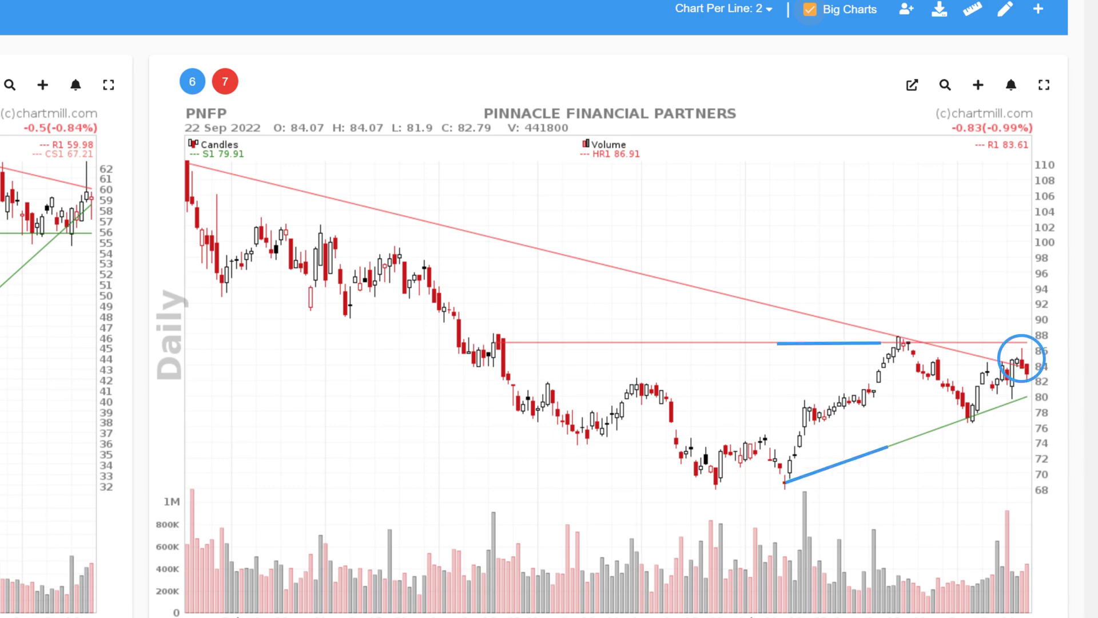
{"action": "scroll", "coordinate": [549, 309], "scroll_direction": "down", "scroll_amount": 10}
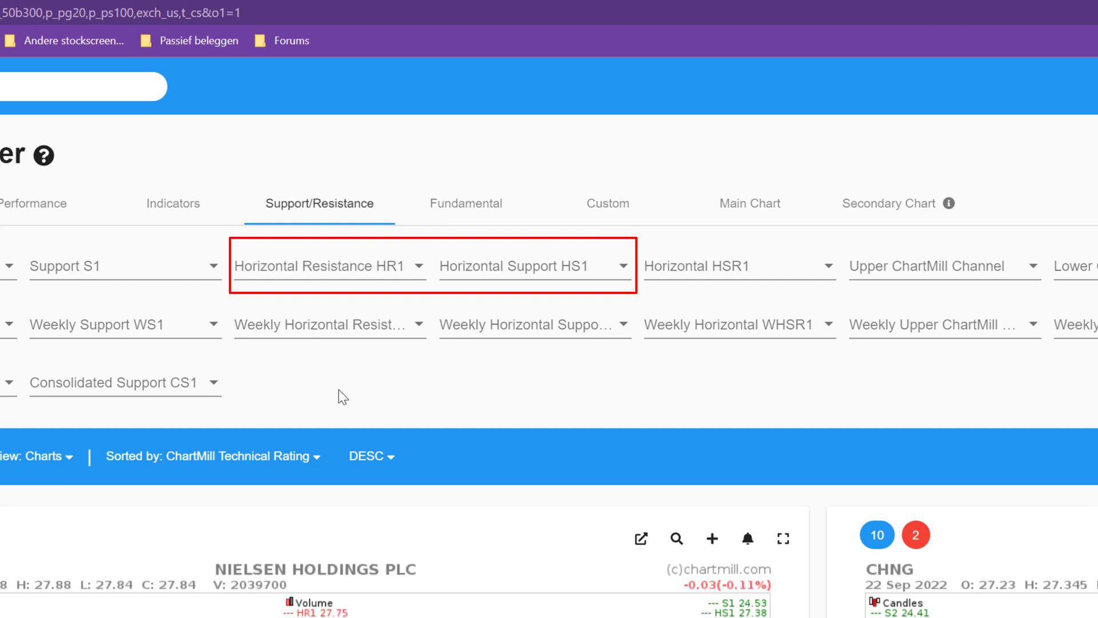
- Check 'current 5% from HR1', 'HR1 Length >50' and 'HR1 Strength >4' under Horizontal Resistance HR1
{"action": "left_click", "coordinate": [419, 268]}
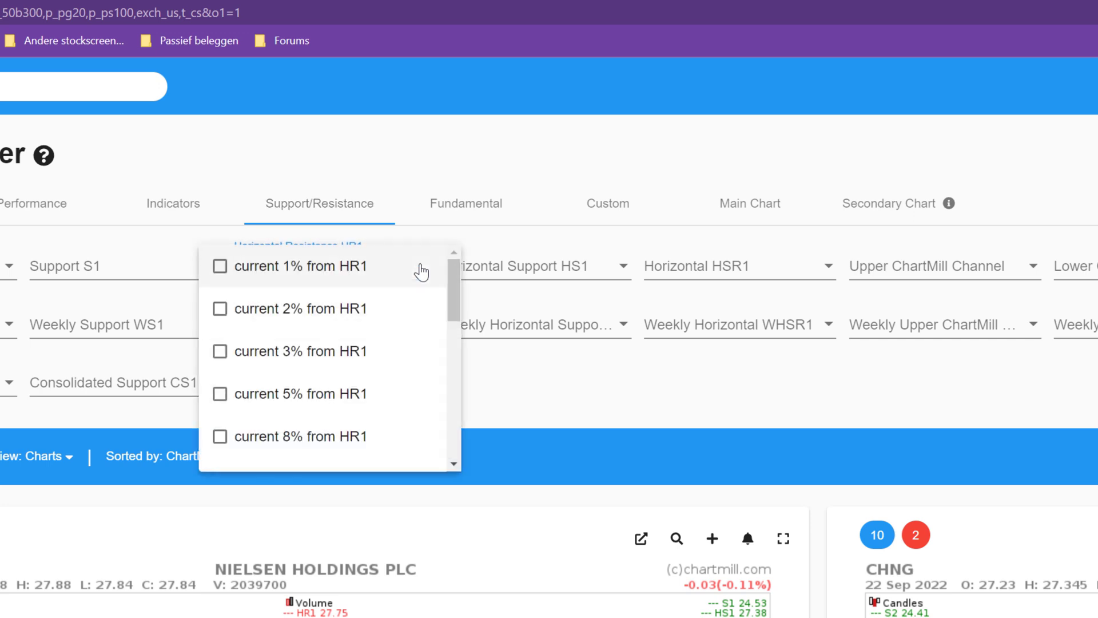
{"action": "left_click", "coordinate": [230, 401]}
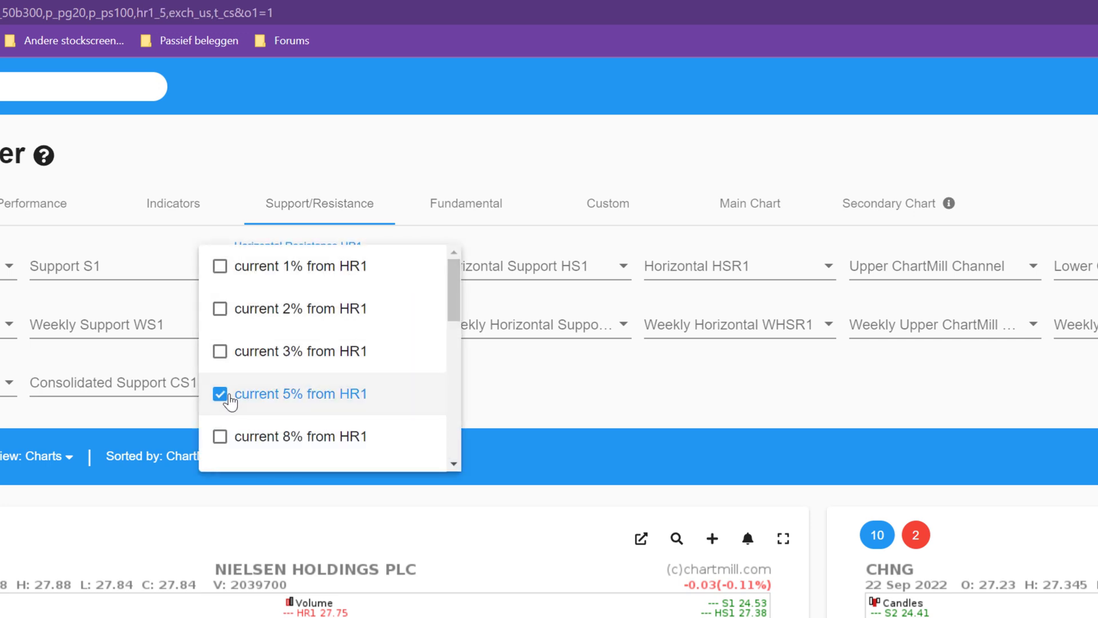
{"action": "left_click_drag", "start_coordinate": [458, 314], "coordinate": [450, 374]}
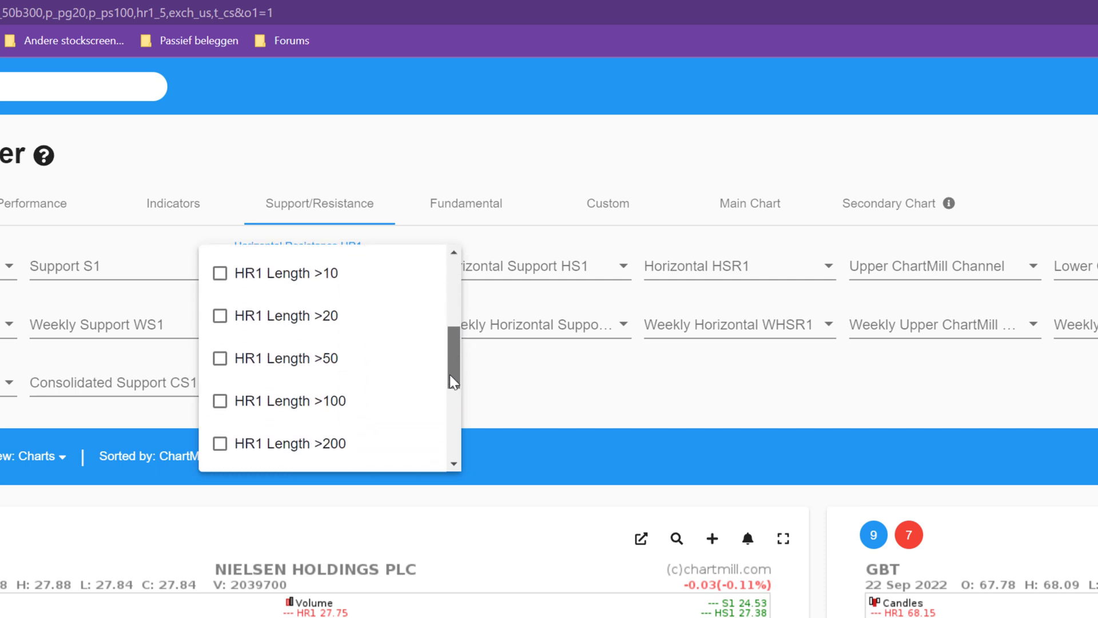
{"action": "left_click", "coordinate": [219, 359]}
{"action": "left_click_drag", "start_coordinate": [453, 362], "coordinate": [449, 419]}
{"action": "left_click", "coordinate": [290, 380]}
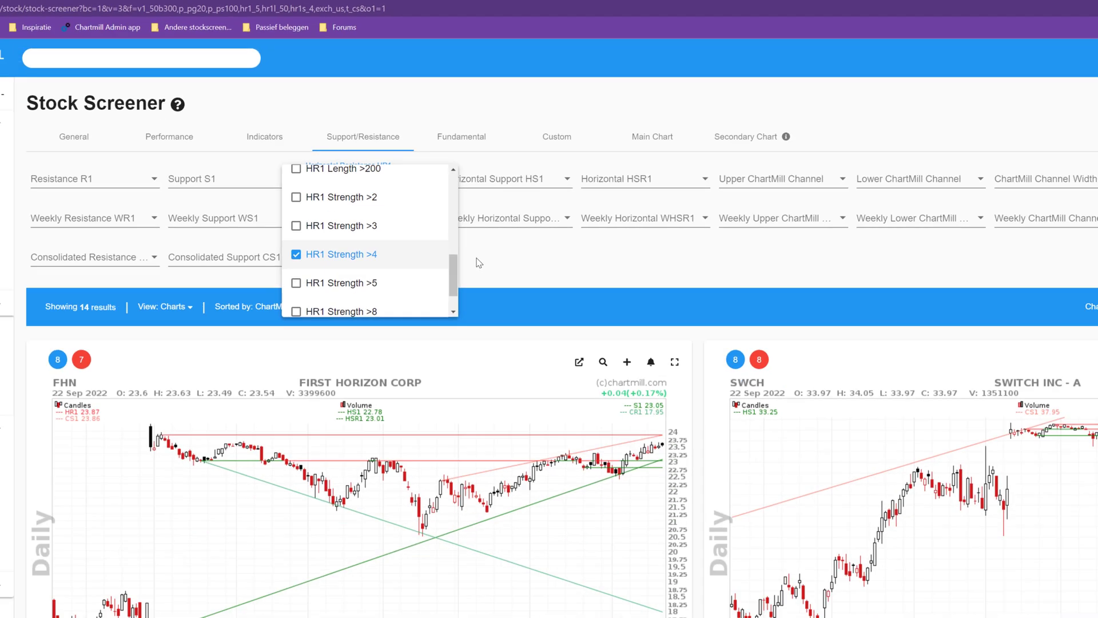
{"action": "left_click", "coordinate": [1073, 219]}
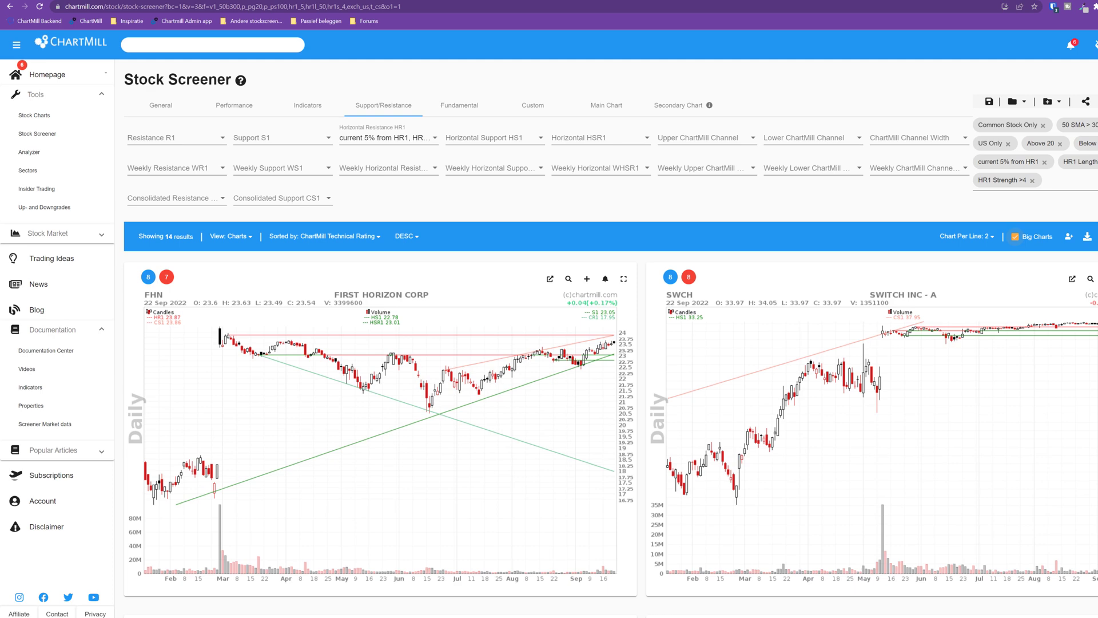
- Scroll the updated results, then reopen and close the HR1 options to review them
{"action": "scroll", "coordinate": [611, 338], "scroll_direction": "down", "scroll_amount": 7}
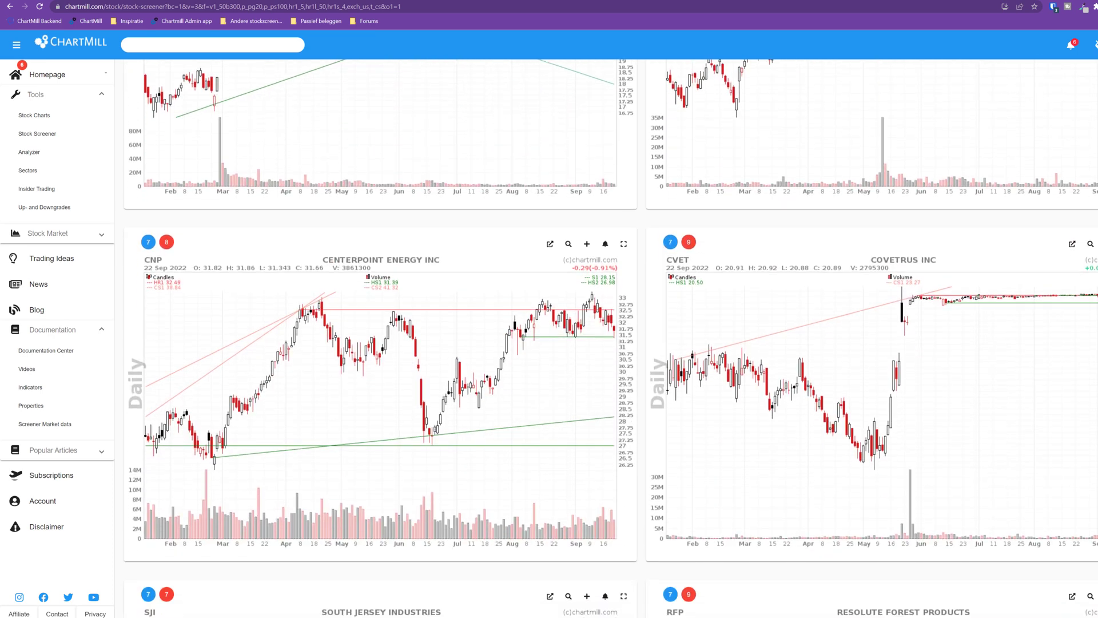
{"action": "scroll", "coordinate": [611, 337], "scroll_direction": "down", "scroll_amount": 5}
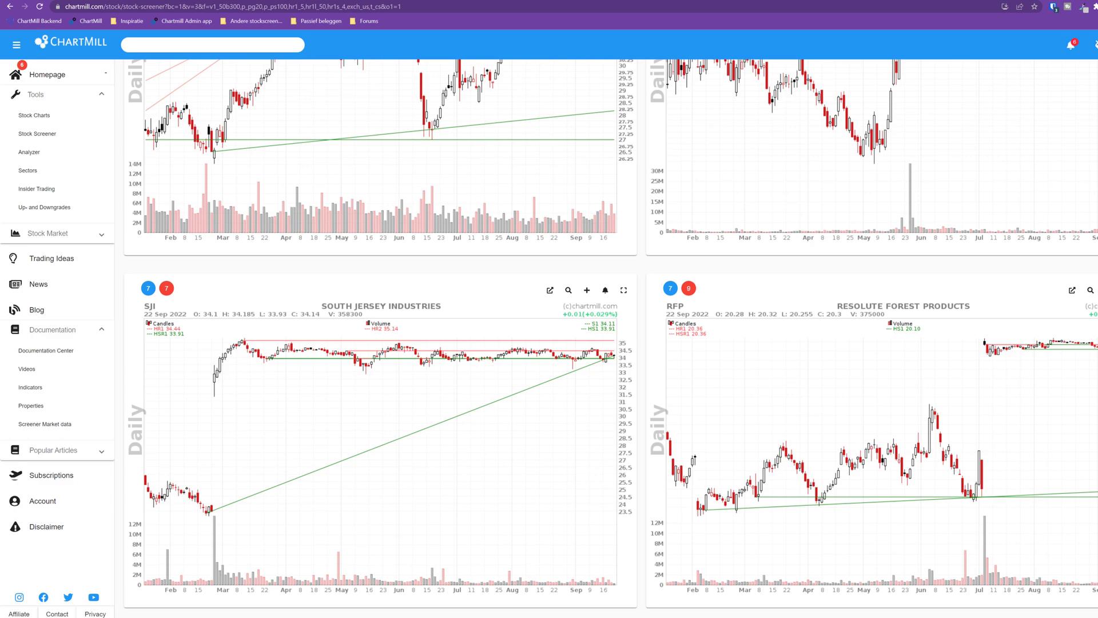
{"action": "scroll", "coordinate": [637, 212], "scroll_direction": "up", "scroll_amount": 12}
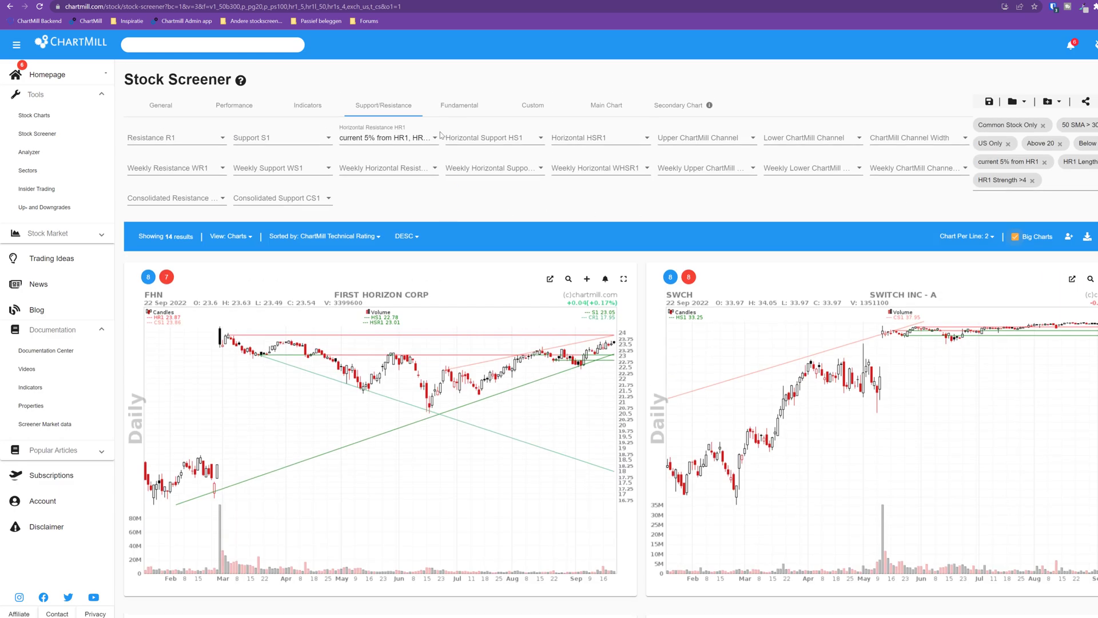
{"action": "left_click", "coordinate": [438, 143]}
{"action": "scroll", "coordinate": [453, 136], "scroll_direction": "down", "scroll_amount": 3}
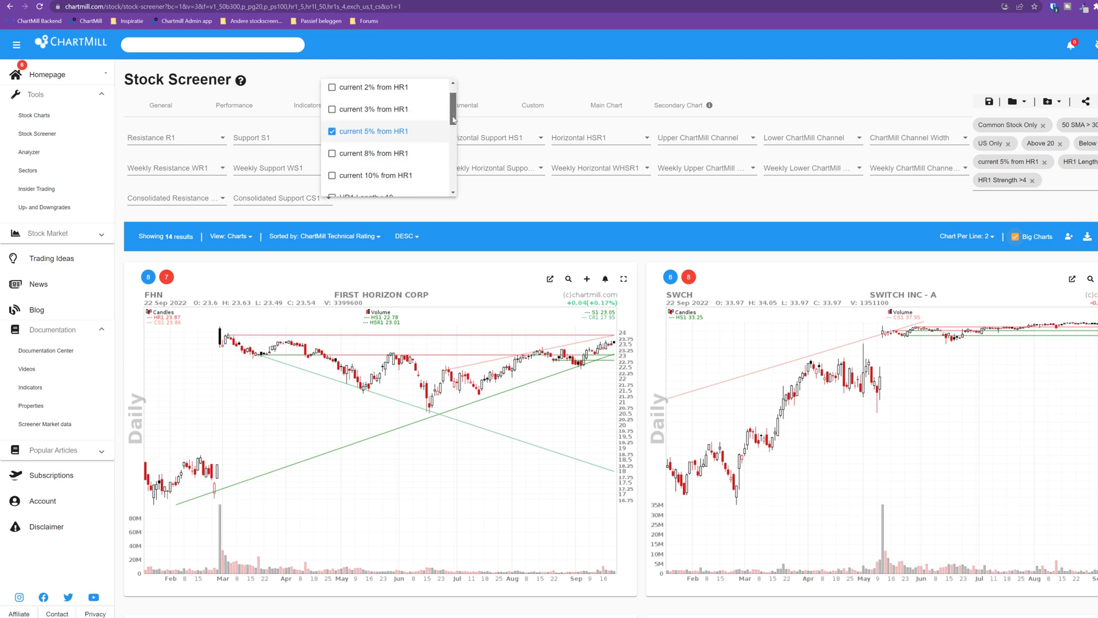
{"action": "left_click", "coordinate": [479, 201]}
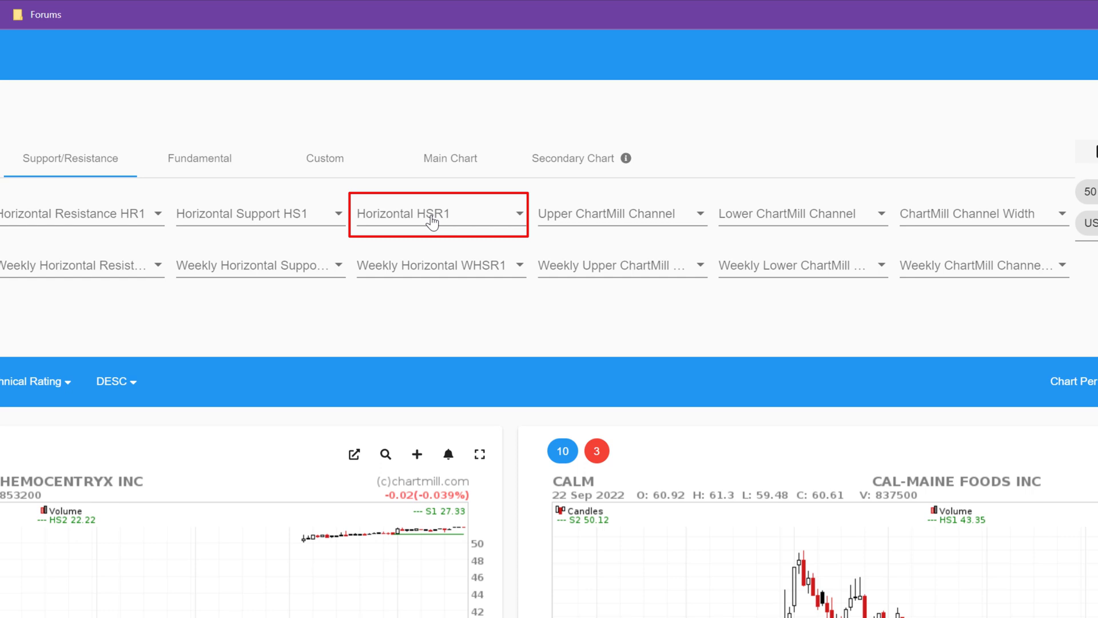
- Check 'current 2% above HSR1', 'HSR1 Length >50' and 'HSR1 Strength >3' under Horizontal HSR1
{"action": "left_click", "coordinate": [432, 222]}
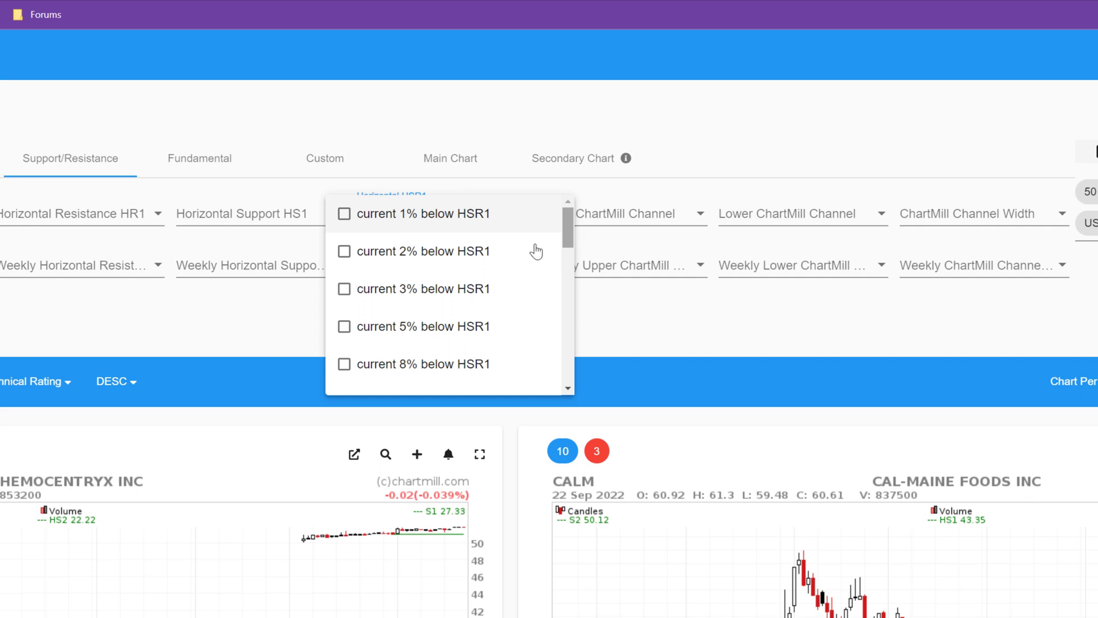
{"action": "left_click_drag", "start_coordinate": [567, 241], "coordinate": [561, 268]}
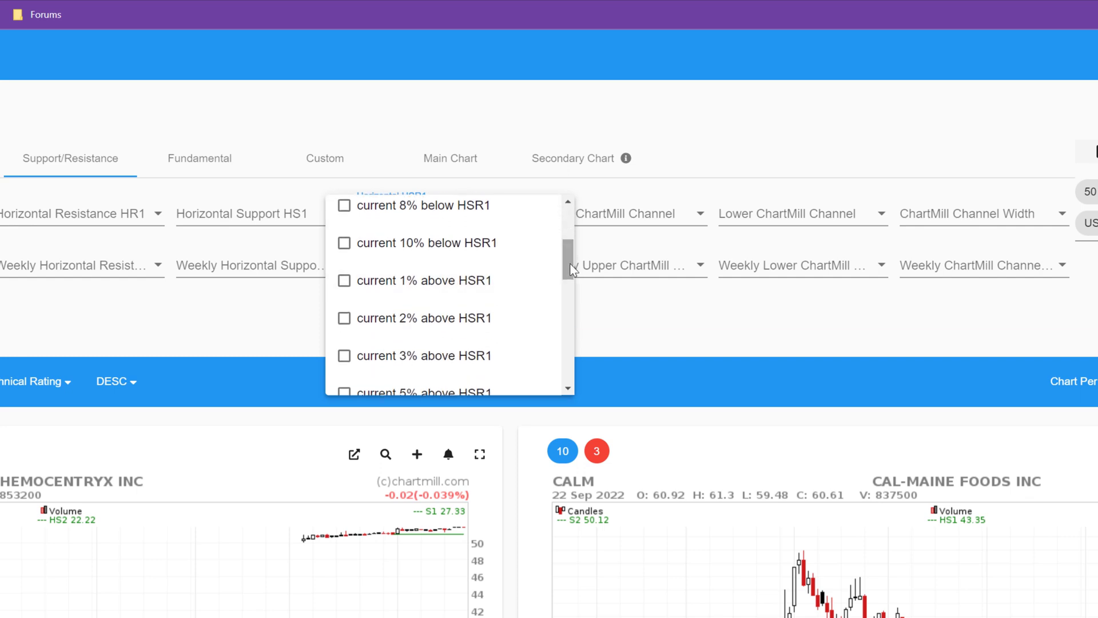
{"action": "scroll", "coordinate": [569, 268], "scroll_direction": "up", "scroll_amount": 2}
{"action": "scroll", "coordinate": [570, 268], "scroll_direction": "down", "scroll_amount": 2}
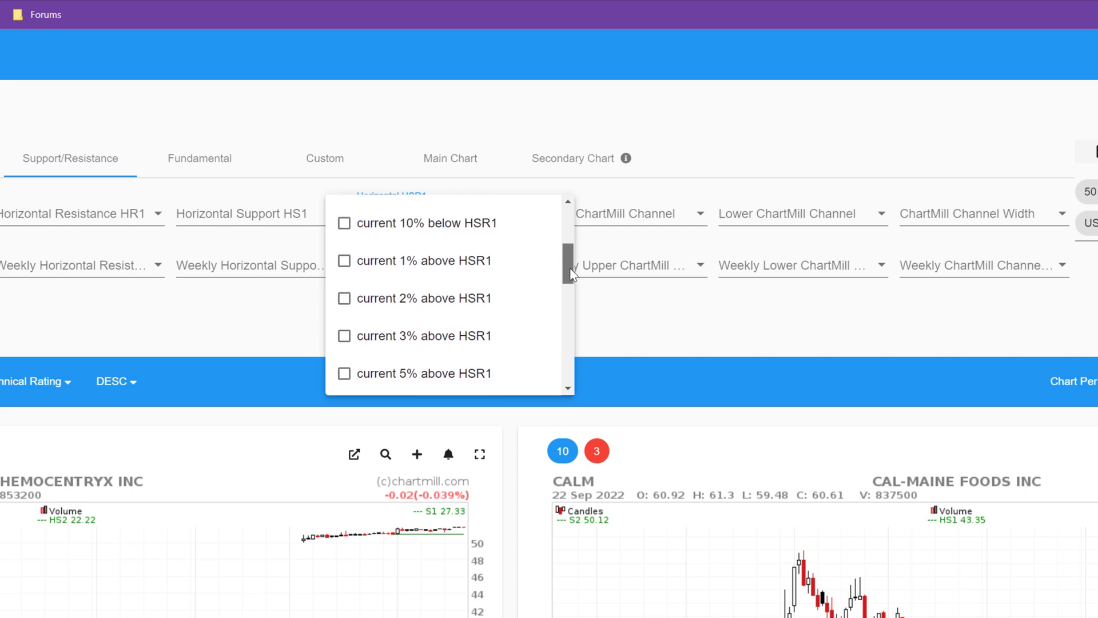
{"action": "left_click", "coordinate": [370, 302]}
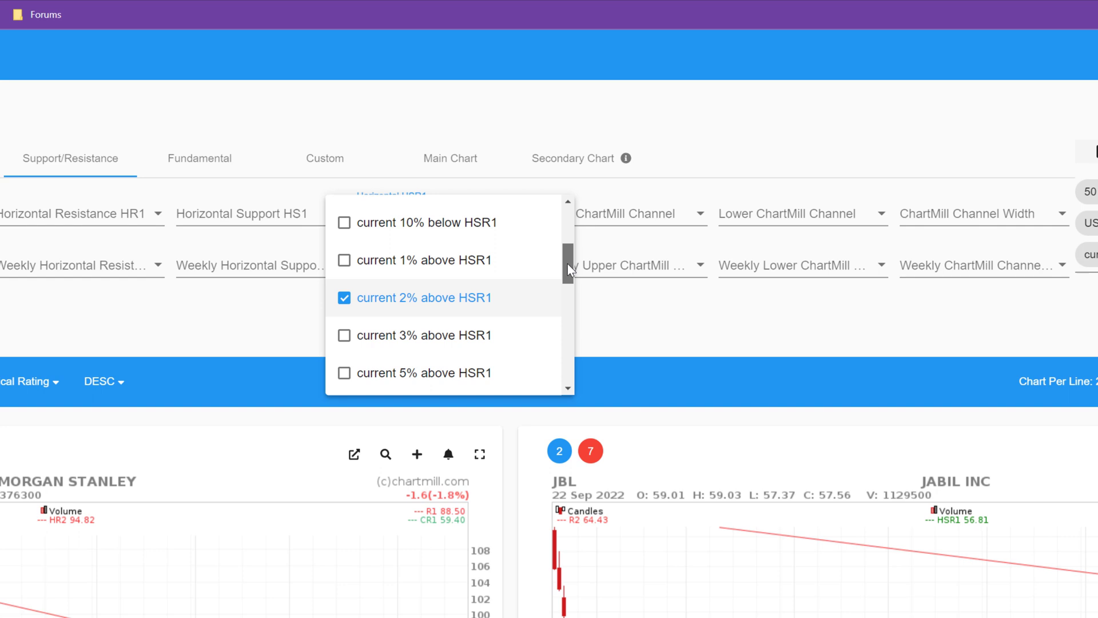
{"action": "left_click_drag", "start_coordinate": [568, 263], "coordinate": [564, 321]}
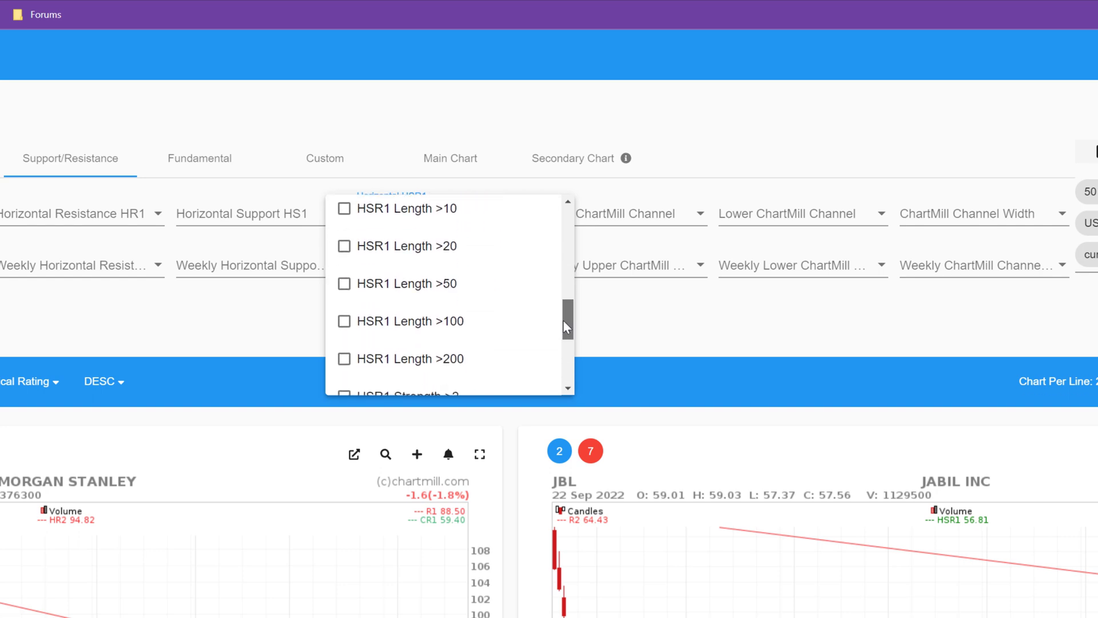
{"action": "left_click", "coordinate": [344, 283]}
{"action": "left_click_drag", "start_coordinate": [564, 318], "coordinate": [566, 382]}
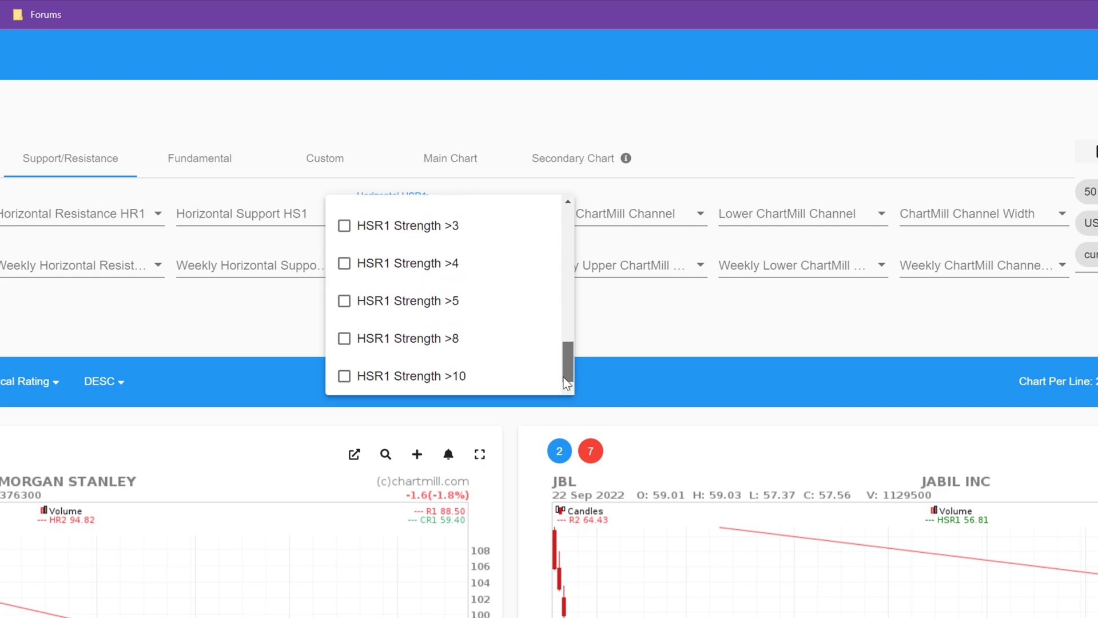
{"action": "left_click", "coordinate": [344, 225]}
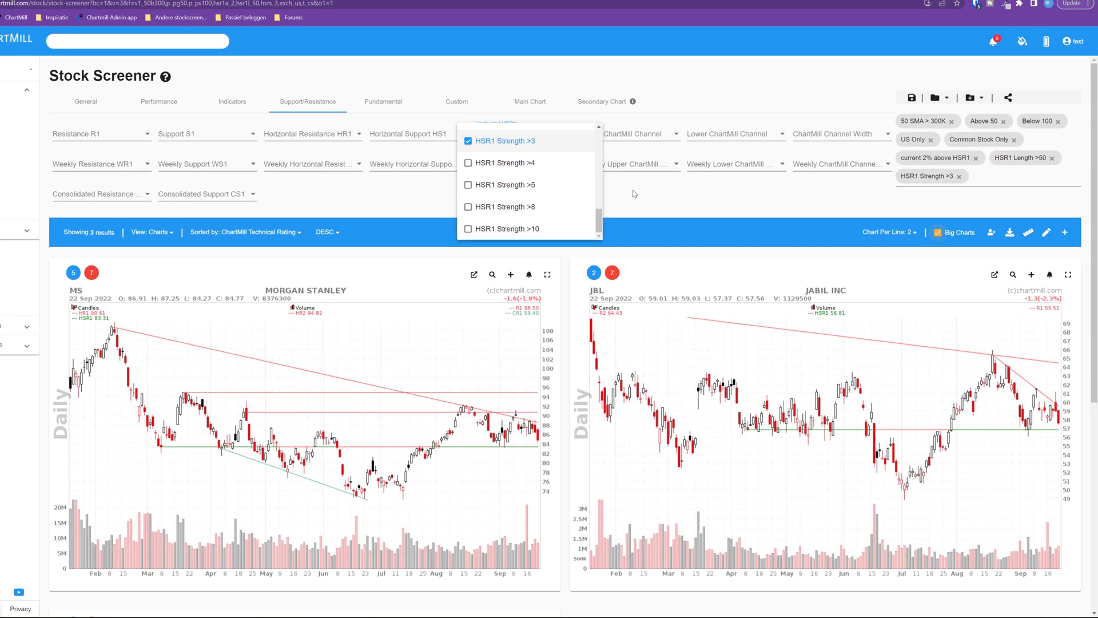
{"action": "left_click", "coordinate": [692, 277]}
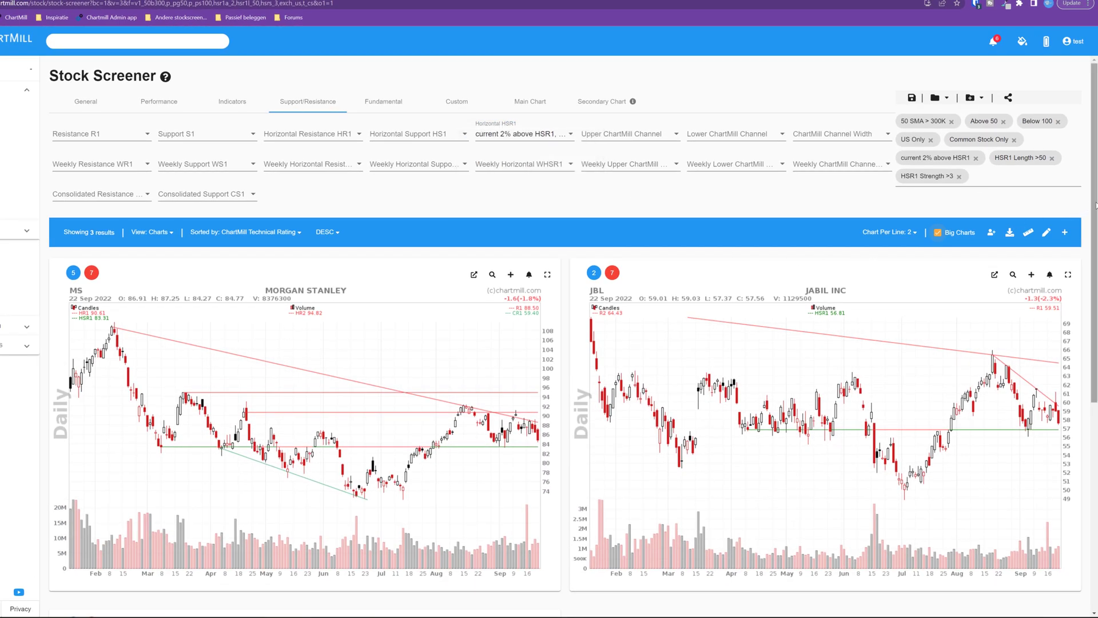
{"action": "left_click_drag", "start_coordinate": [1094, 207], "coordinate": [1094, 361]}
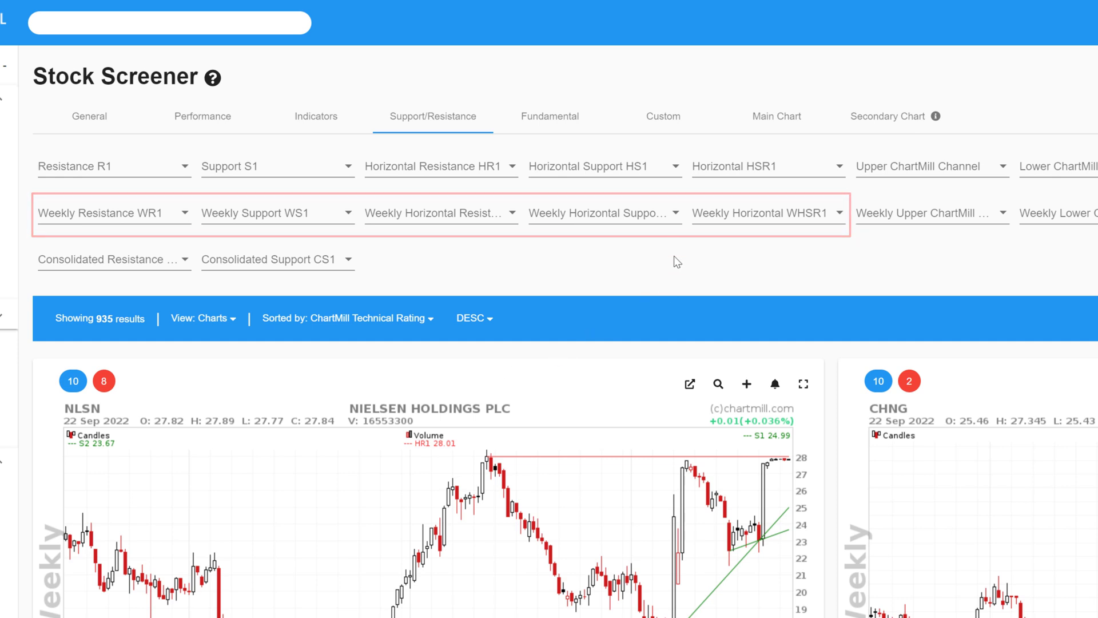
- Require price within 2% of WHS1 and a WHS1 length above 50
{"action": "left_click", "coordinate": [675, 214]}
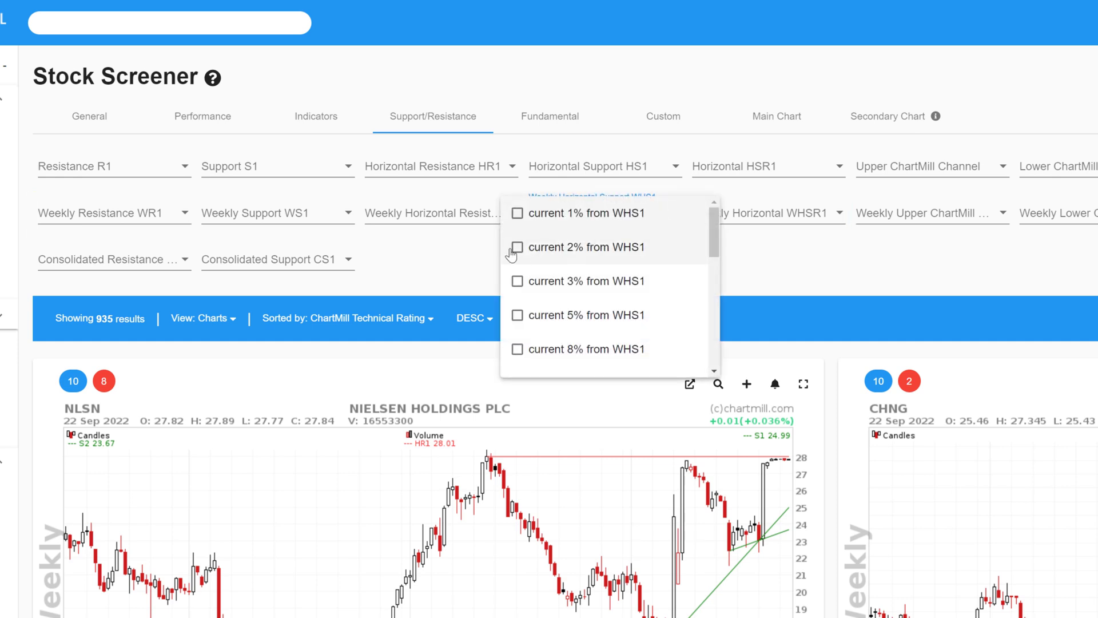
{"action": "left_click", "coordinate": [517, 247]}
{"action": "left_click_drag", "start_coordinate": [714, 244], "coordinate": [713, 301]}
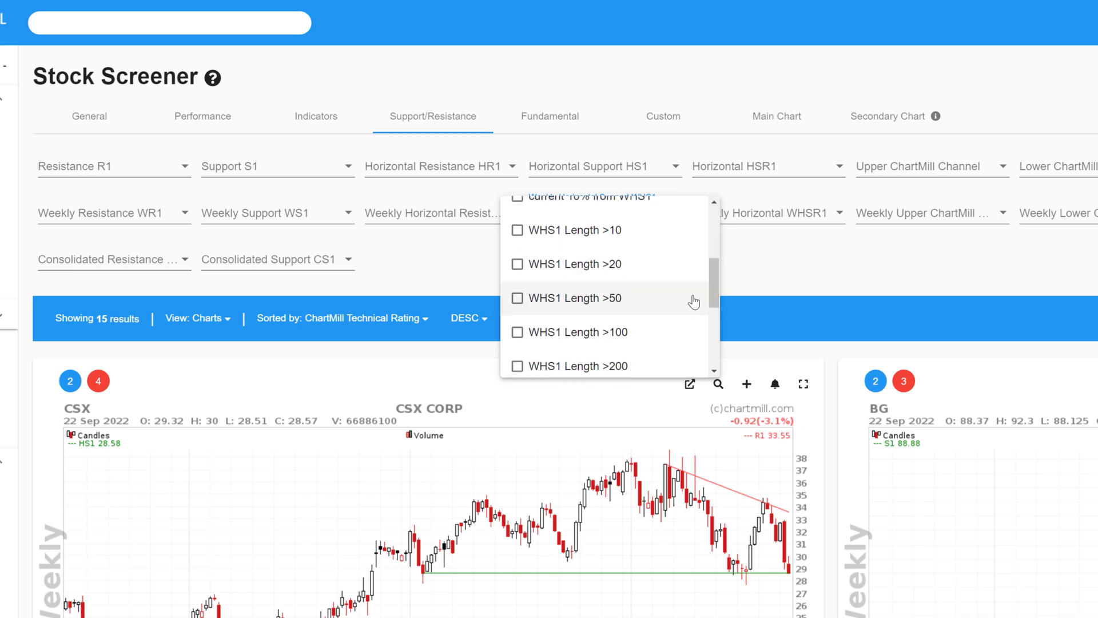
{"action": "left_click", "coordinate": [518, 300]}
{"action": "left_click", "coordinate": [741, 294]}
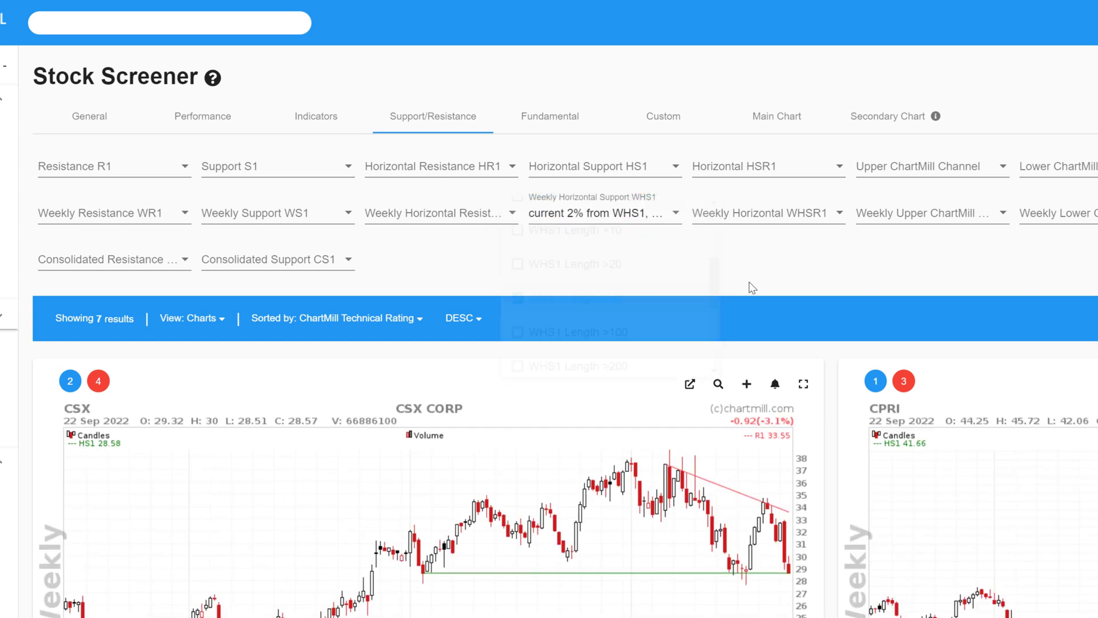
- Switch the result charts to a weekly timeframe and scroll through them
{"action": "left_click", "coordinate": [754, 123]}
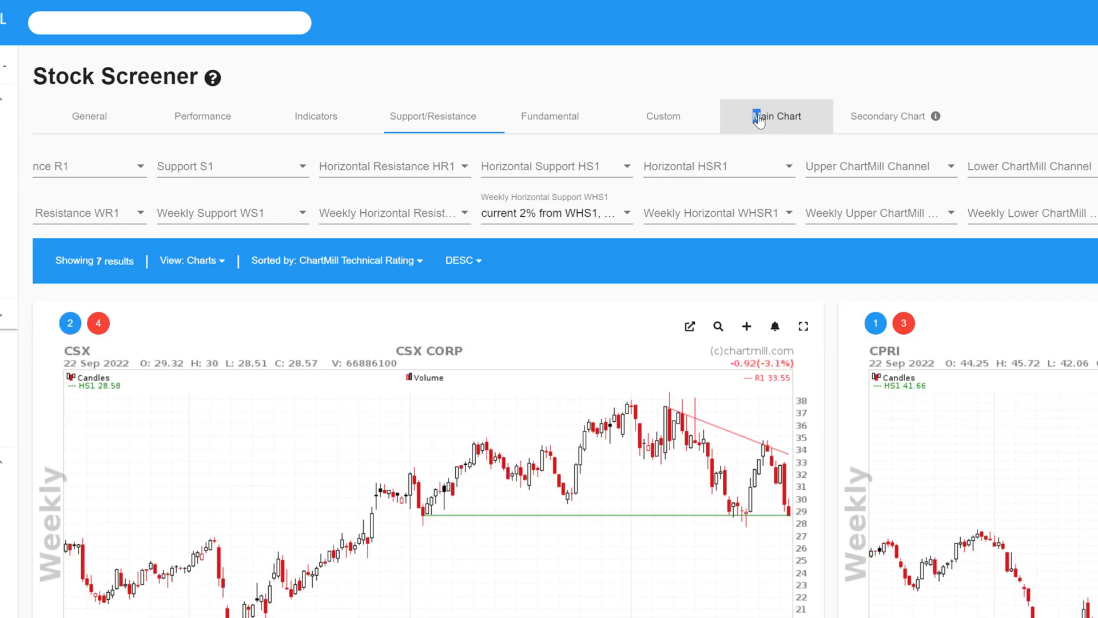
{"action": "left_click", "coordinate": [86, 213]}
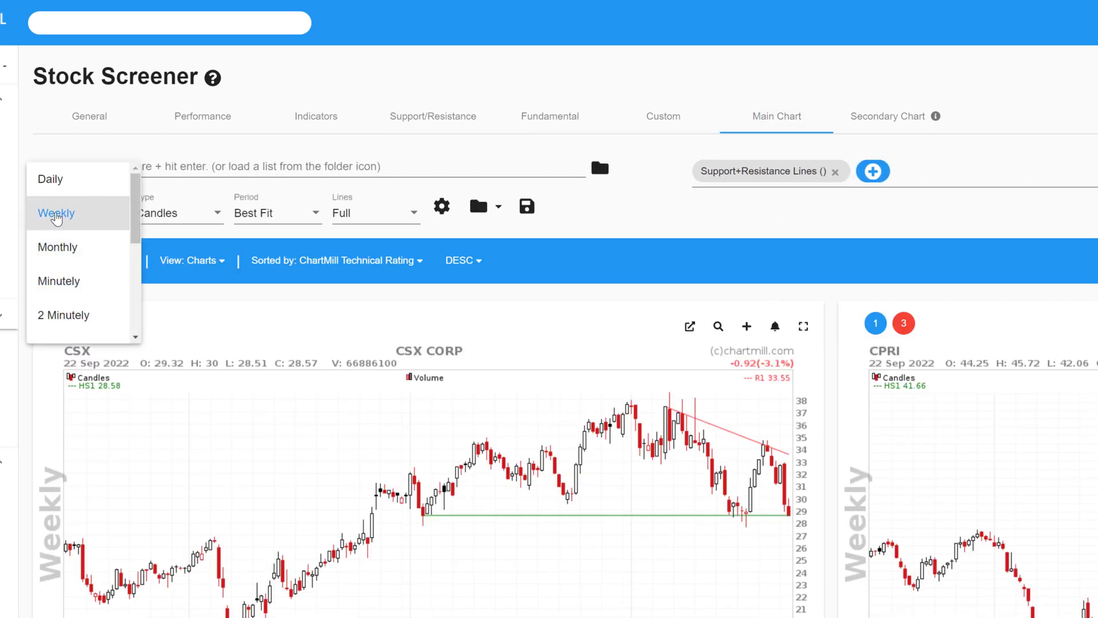
{"action": "left_click", "coordinate": [85, 213]}
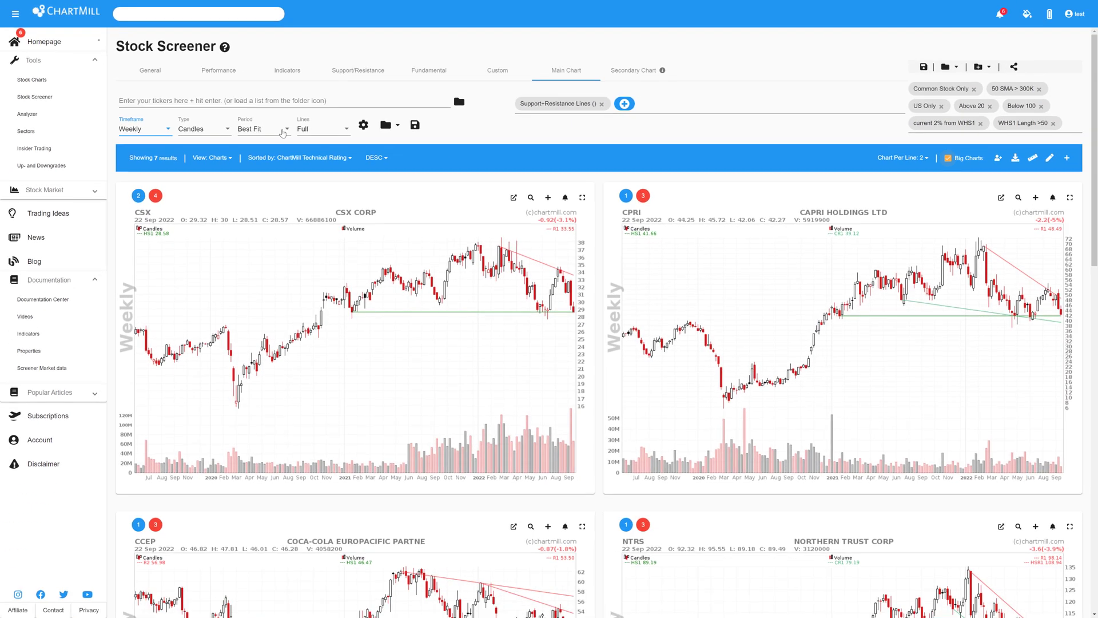
{"action": "scroll", "coordinate": [1096, 207], "scroll_direction": "down", "scroll_amount": 2}
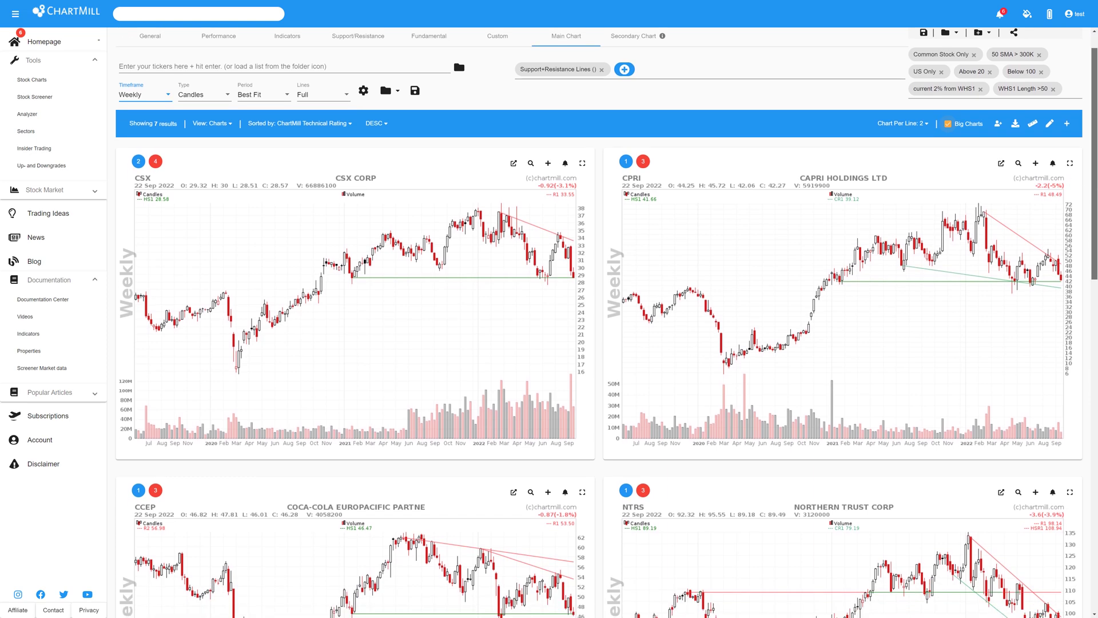
{"action": "scroll", "coordinate": [1096, 207], "scroll_direction": "down", "scroll_amount": 4}
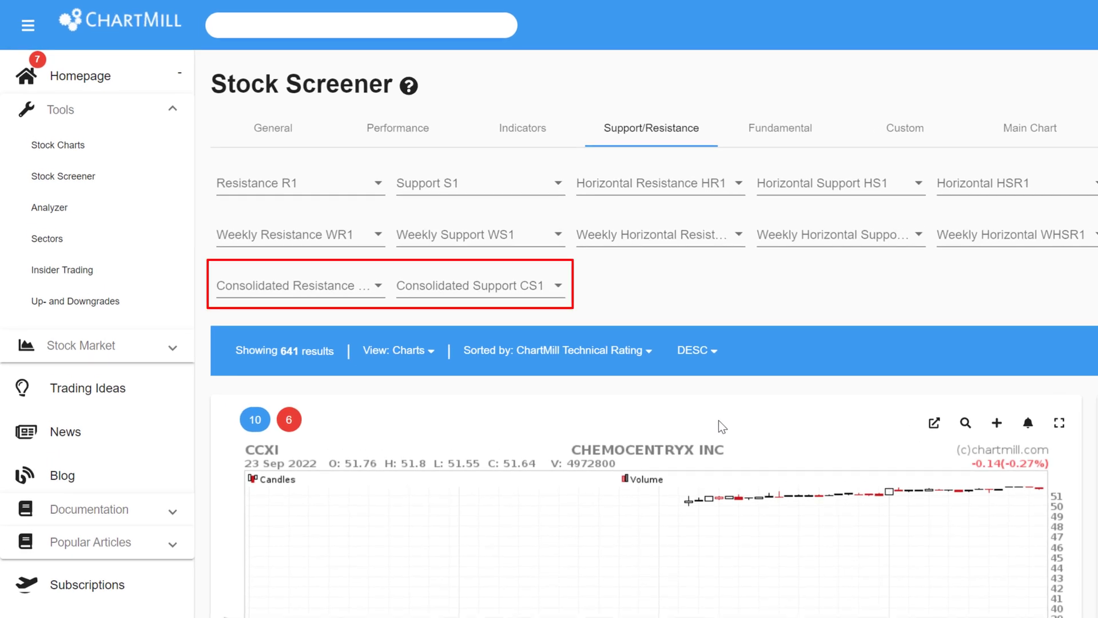
- Add the Consolidated Support+Resistance overlay to the result charts
{"action": "left_click", "coordinate": [1029, 128]}
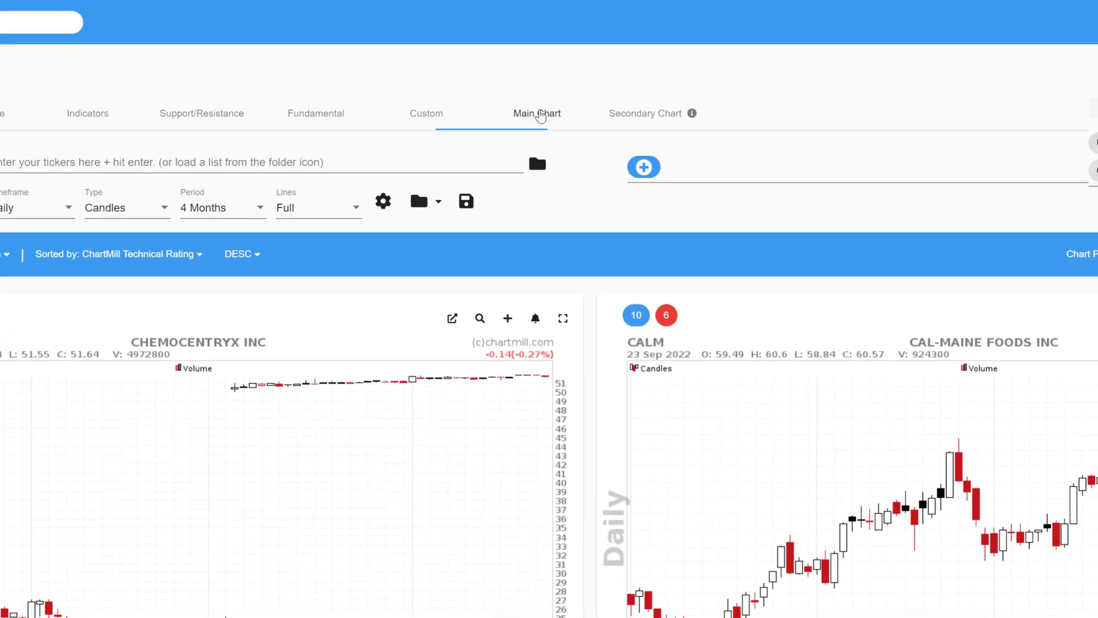
{"action": "left_click", "coordinate": [444, 166]}
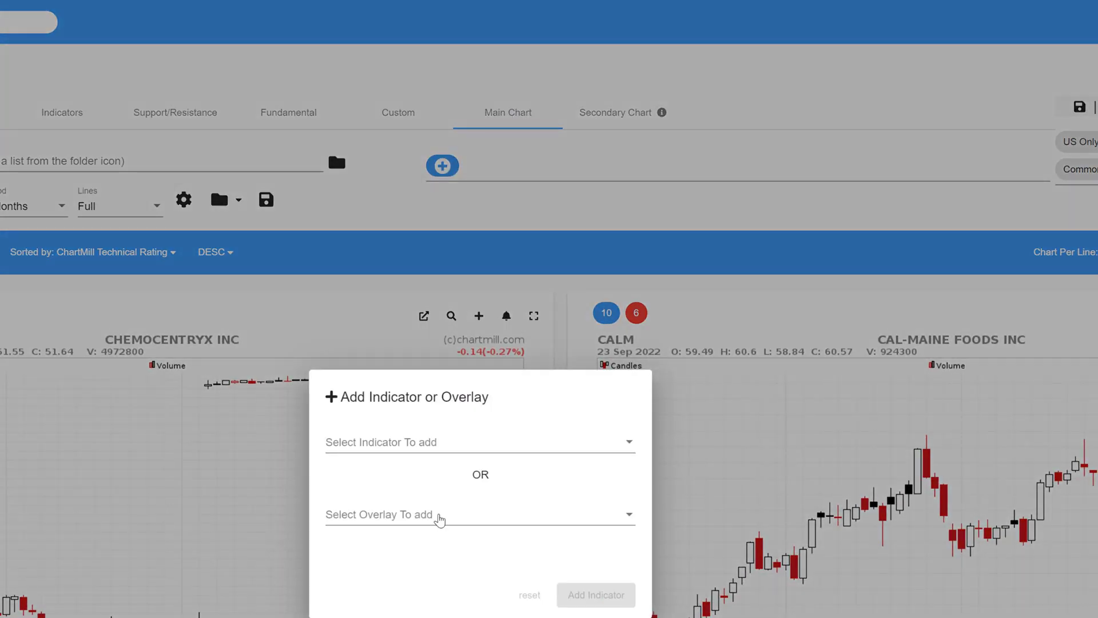
{"action": "left_click", "coordinate": [439, 518]}
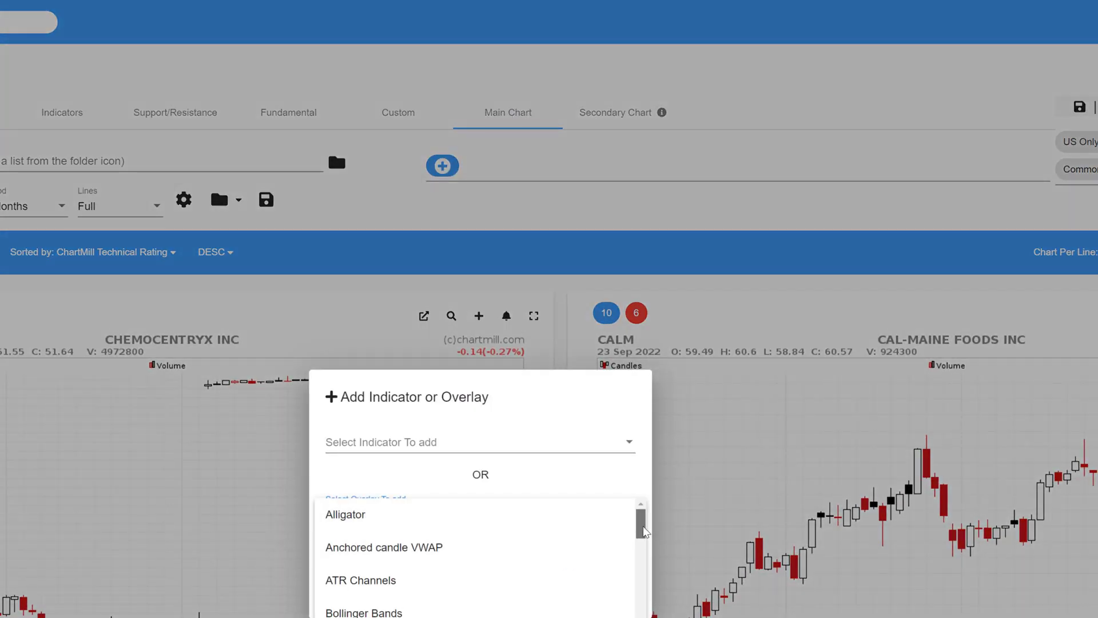
{"action": "left_click_drag", "start_coordinate": [642, 522], "coordinate": [644, 548]}
{"action": "scroll", "coordinate": [513, 572], "scroll_direction": "down", "scroll_amount": 1}
{"action": "left_click", "coordinate": [509, 604]}
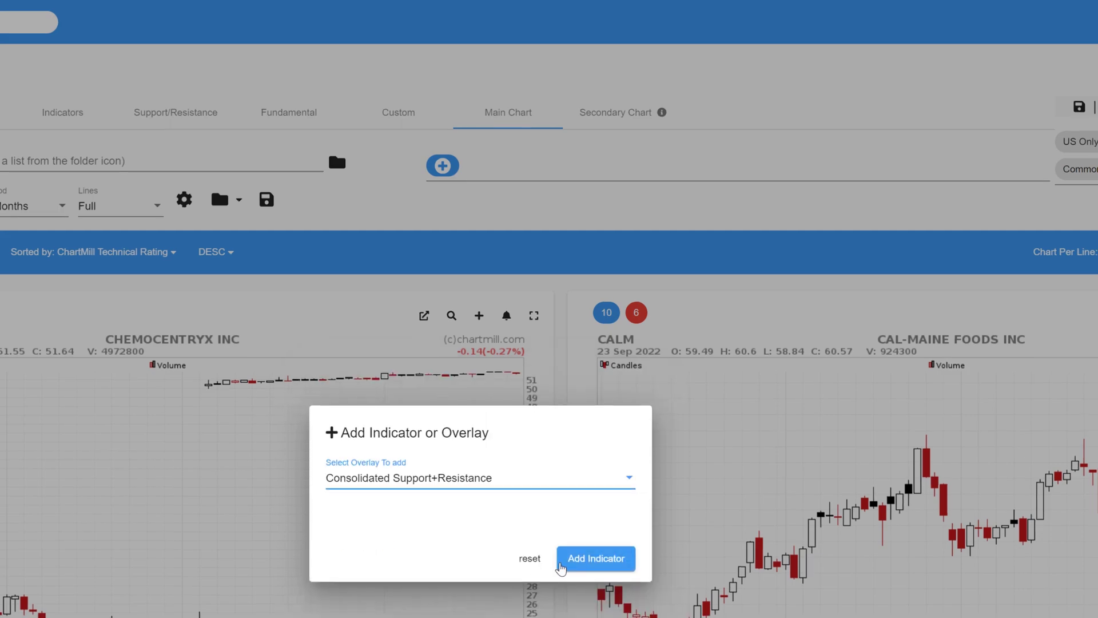
{"action": "left_click", "coordinate": [594, 557]}
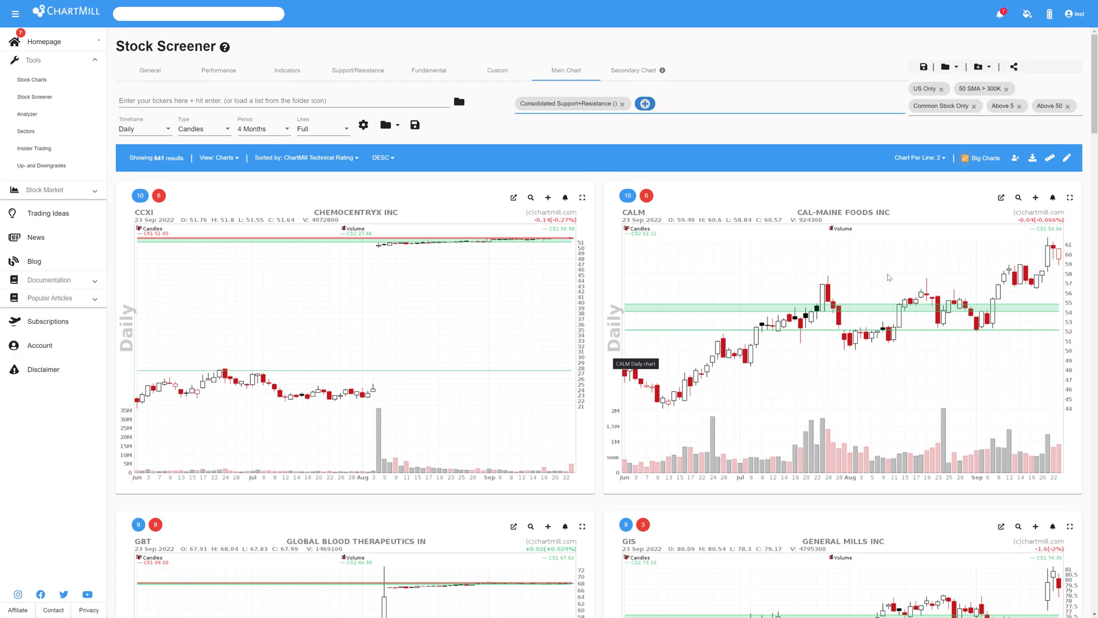
- Lay out three charts per row and scroll through the 641 results
{"action": "left_click", "coordinate": [942, 160]}
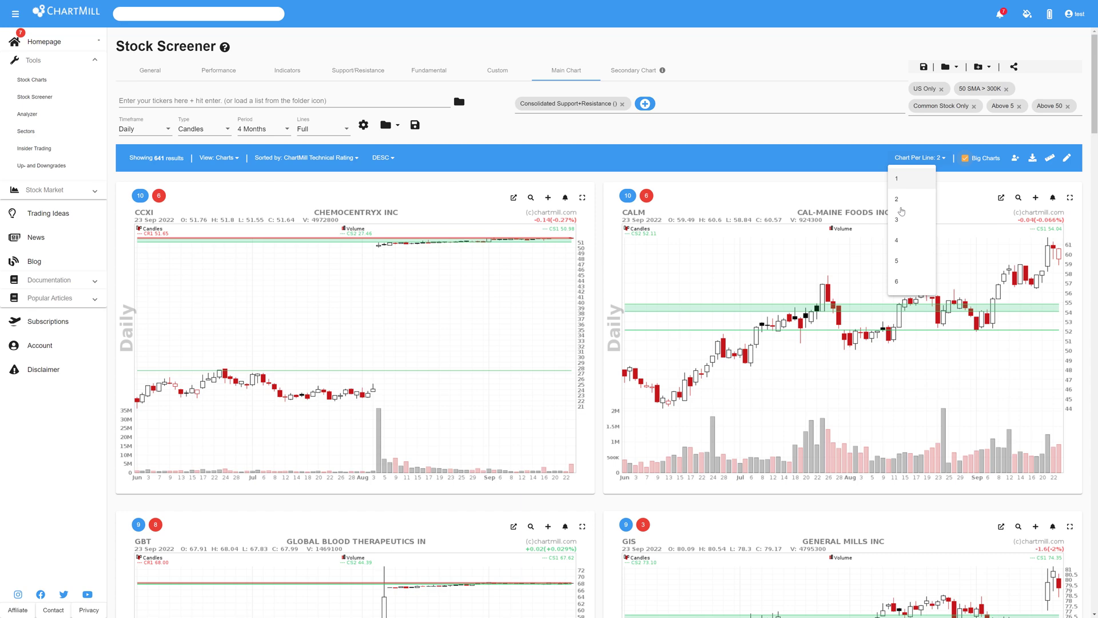
{"action": "left_click", "coordinate": [904, 220]}
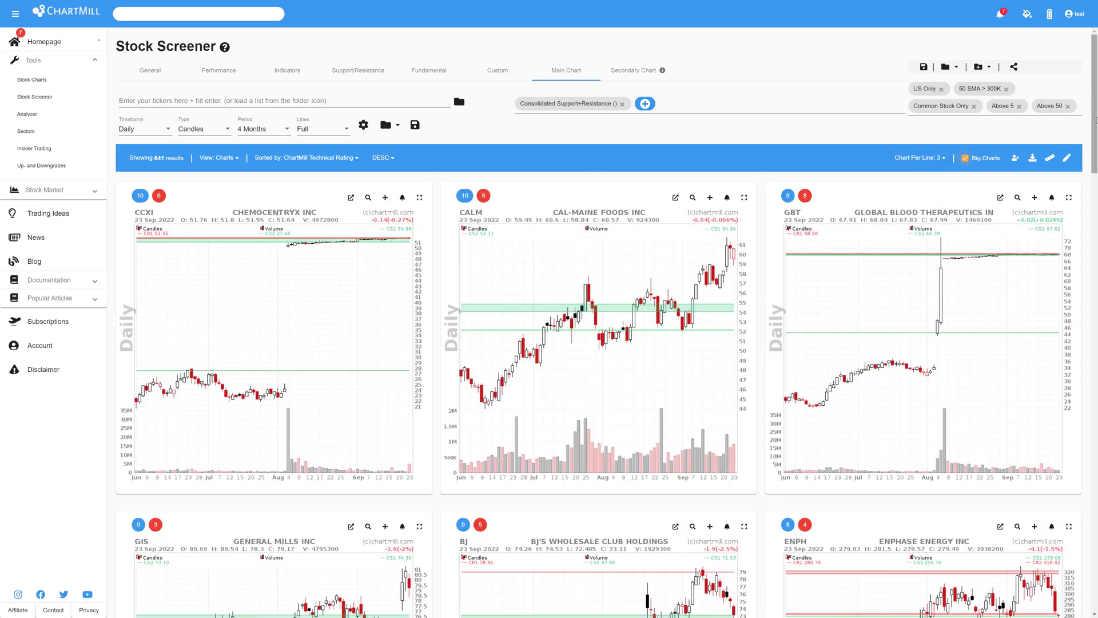
{"action": "scroll", "coordinate": [1072, 129], "scroll_direction": "down", "scroll_amount": 4}
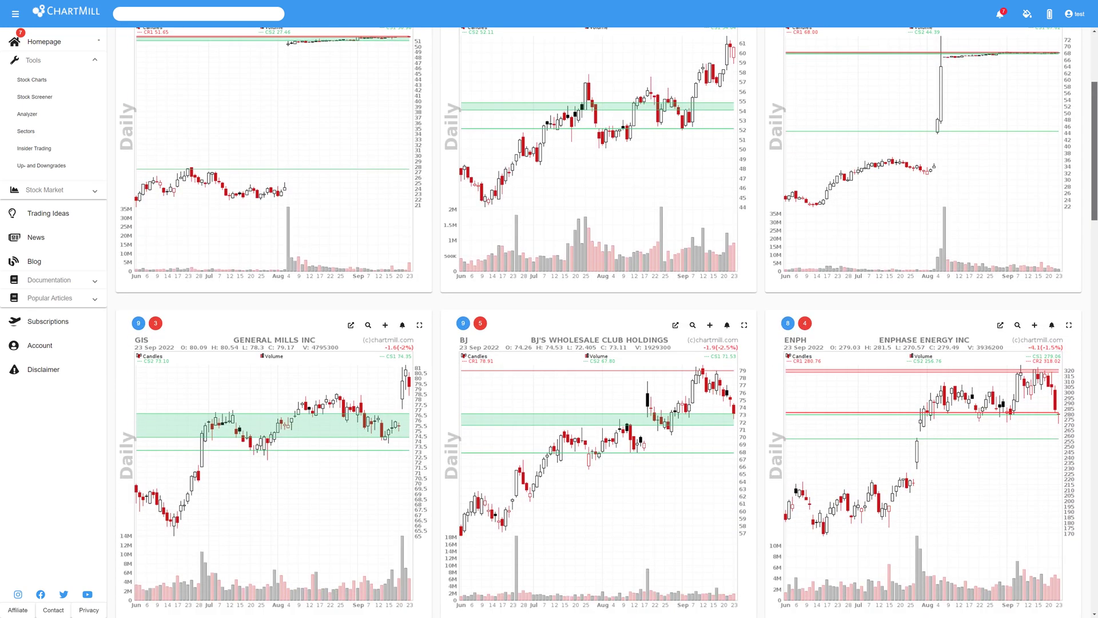
{"action": "scroll", "coordinate": [607, 322], "scroll_direction": "down", "scroll_amount": 6}
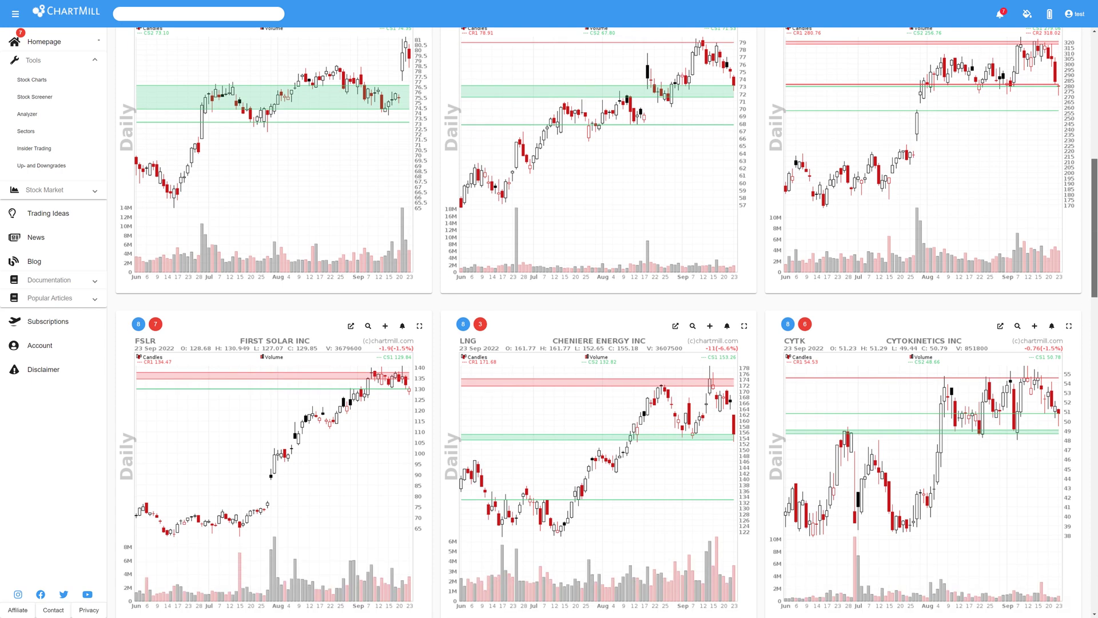
{"action": "scroll", "coordinate": [608, 323], "scroll_direction": "down", "scroll_amount": 3}
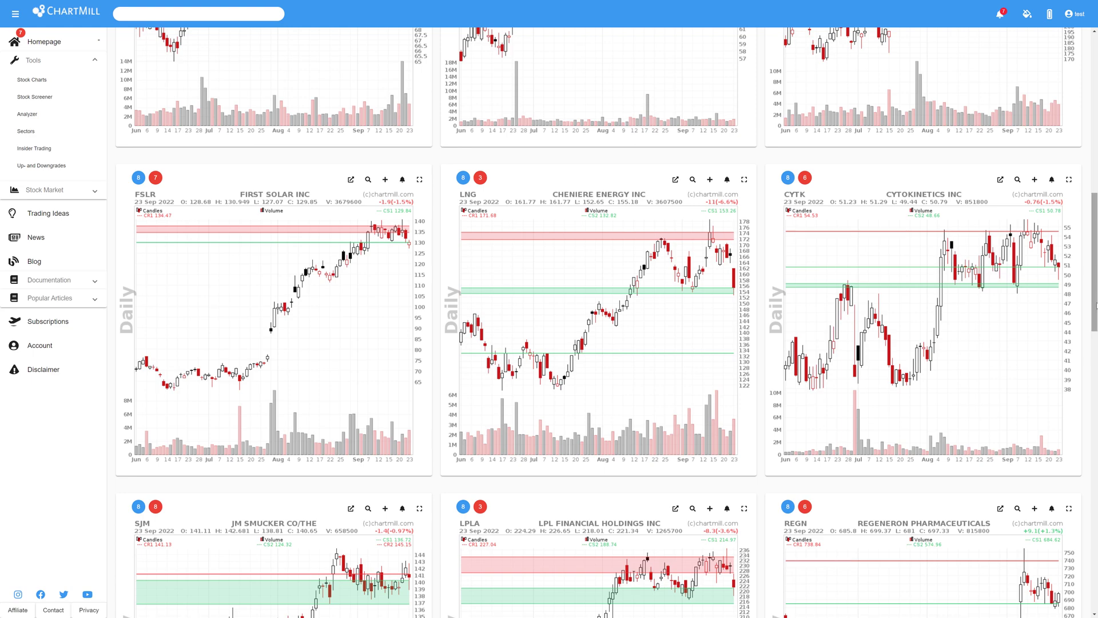
{"action": "left_click_drag", "start_coordinate": [1096, 306], "coordinate": [1097, 169]}
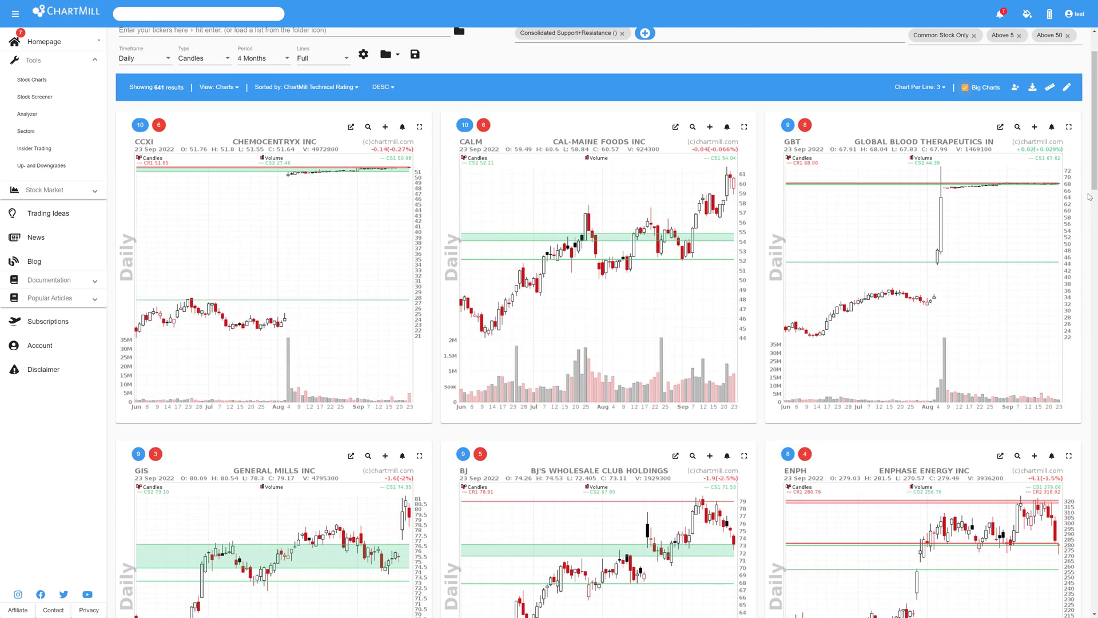
{"action": "scroll", "coordinate": [1091, 194], "scroll_direction": "up", "scroll_amount": 1}
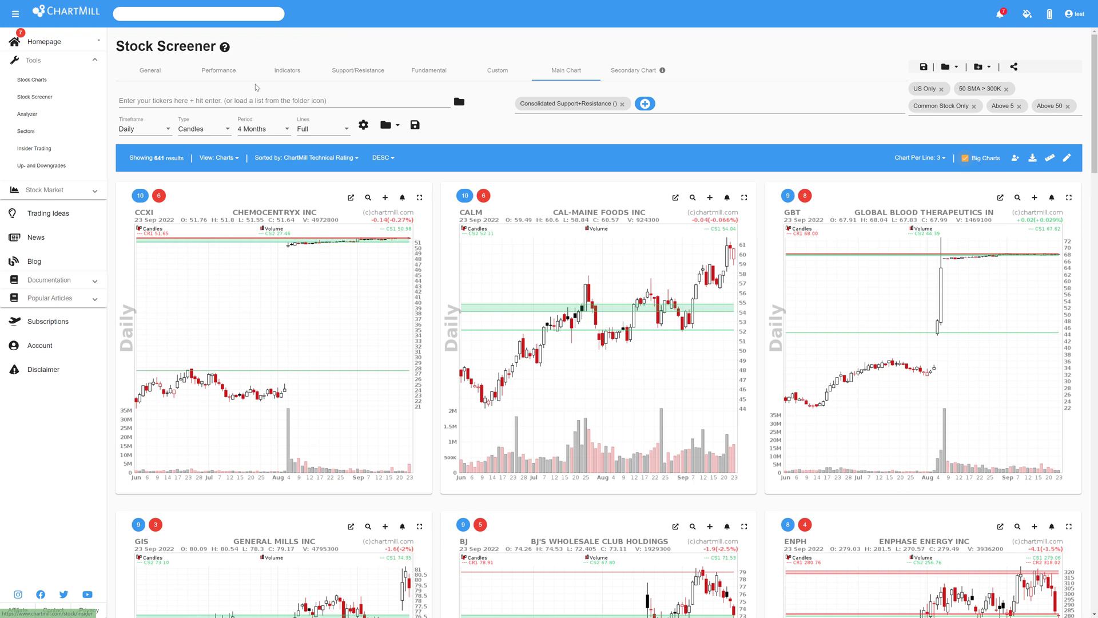
- Look over the Consolidated Resistance filter options without choosing any
{"action": "left_click", "coordinate": [352, 71]}
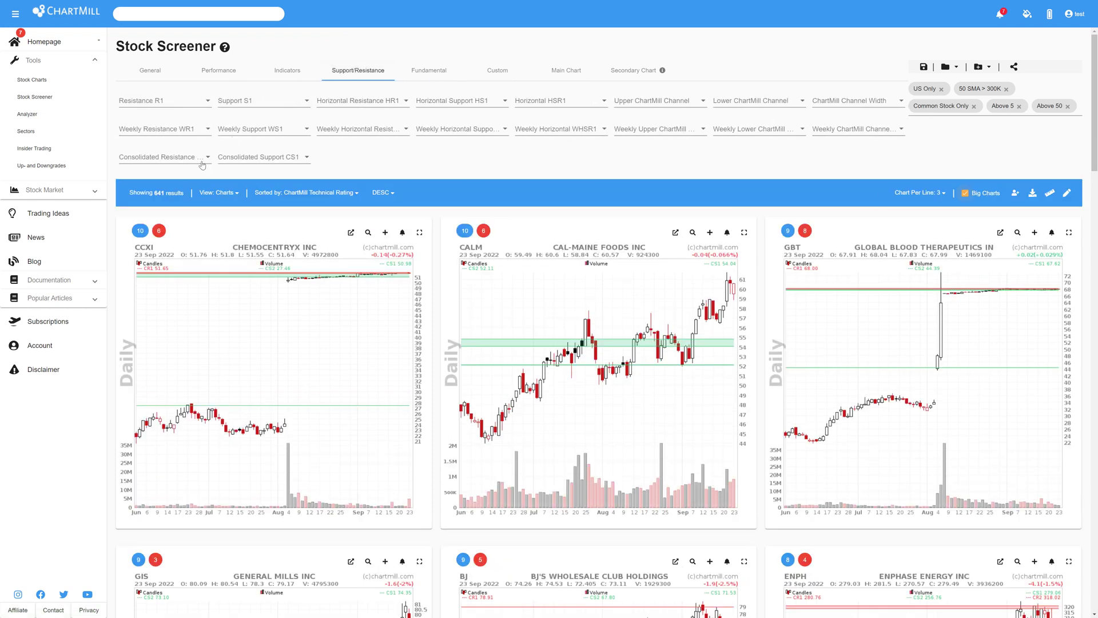
{"action": "left_click", "coordinate": [201, 158]}
{"action": "scroll", "coordinate": [241, 183], "scroll_direction": "down", "scroll_amount": 3}
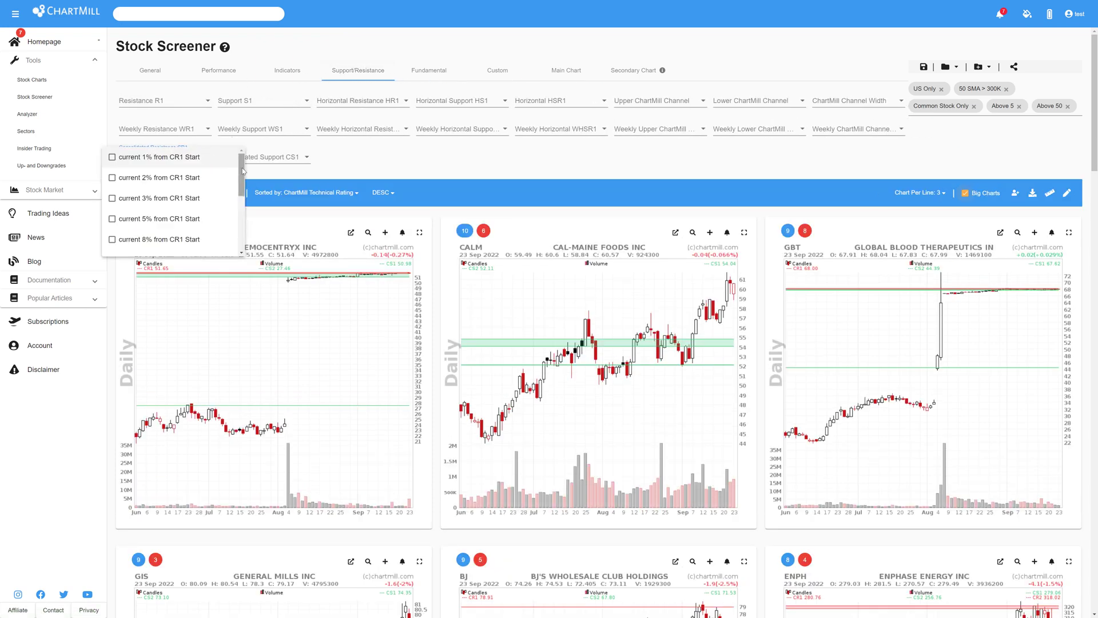
{"action": "scroll", "coordinate": [242, 183], "scroll_direction": "up", "scroll_amount": 1}
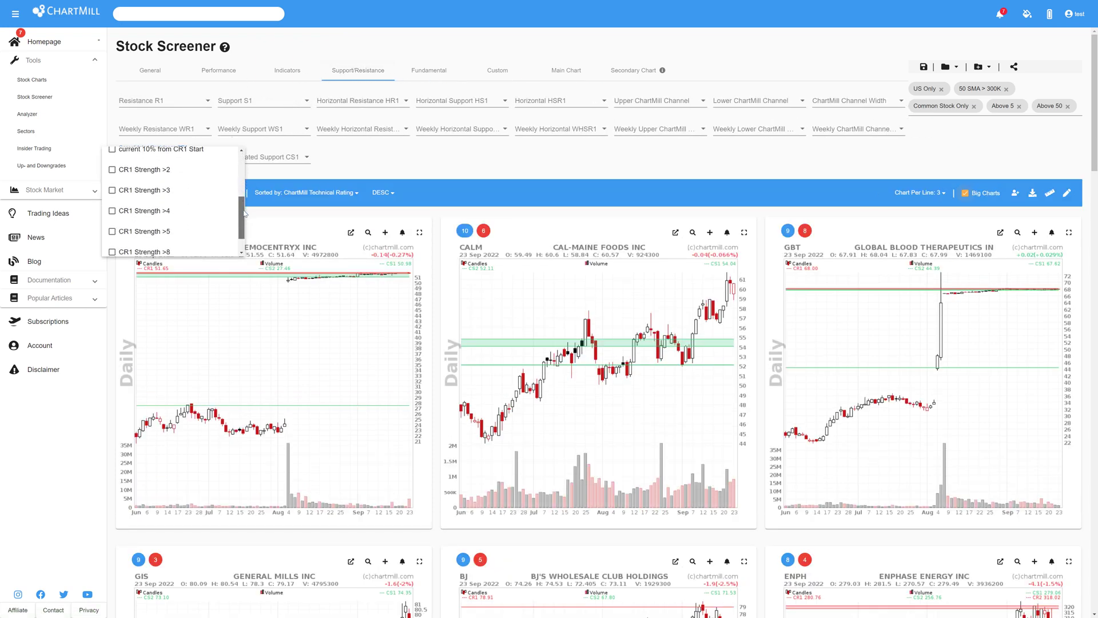
{"action": "left_click", "coordinate": [309, 160]}
- Check 'current 1% from CS1 End' and 'CS1 Strength >8' under Consolidated Support CS1
{"action": "left_click", "coordinate": [308, 159]}
{"action": "left_click", "coordinate": [211, 157]}
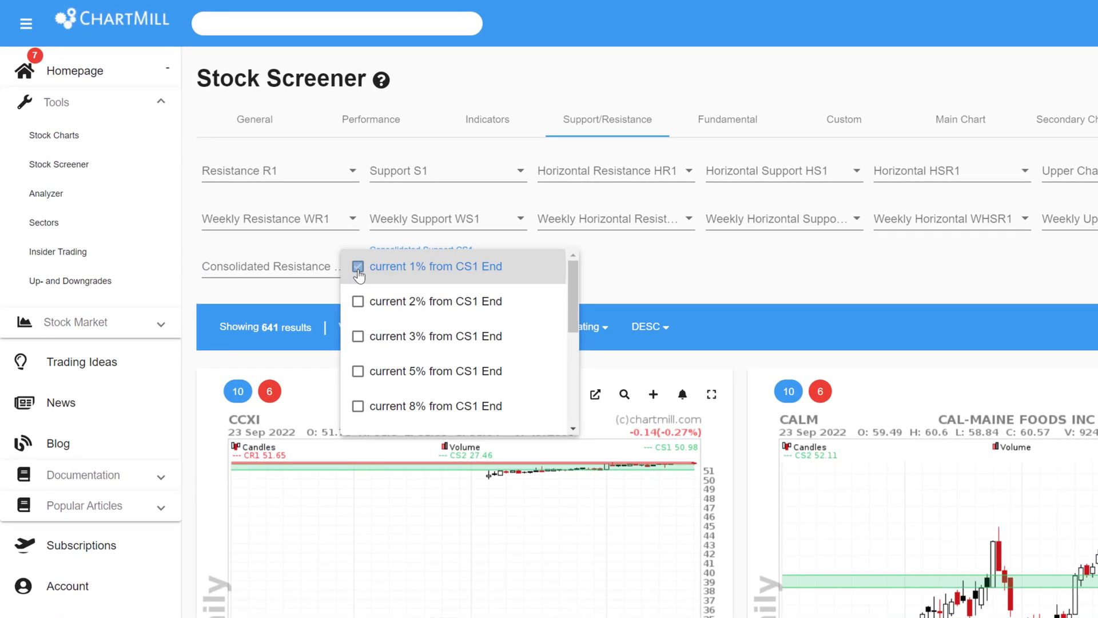
{"action": "left_click_drag", "start_coordinate": [572, 309], "coordinate": [574, 406]}
{"action": "left_click", "coordinate": [358, 383]}
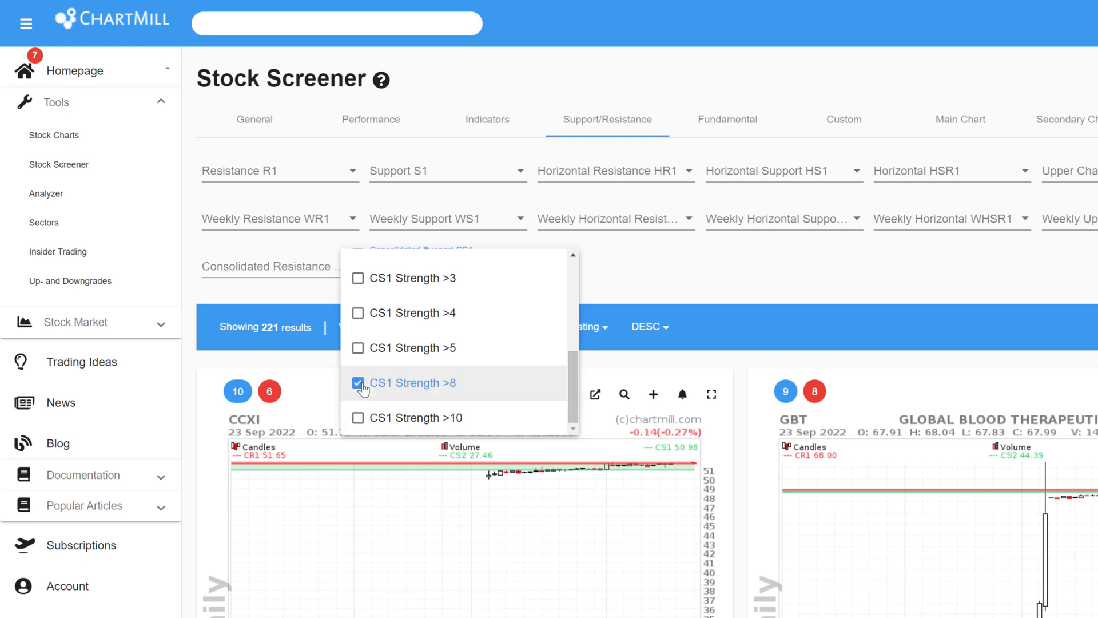
{"action": "left_click", "coordinate": [694, 284]}
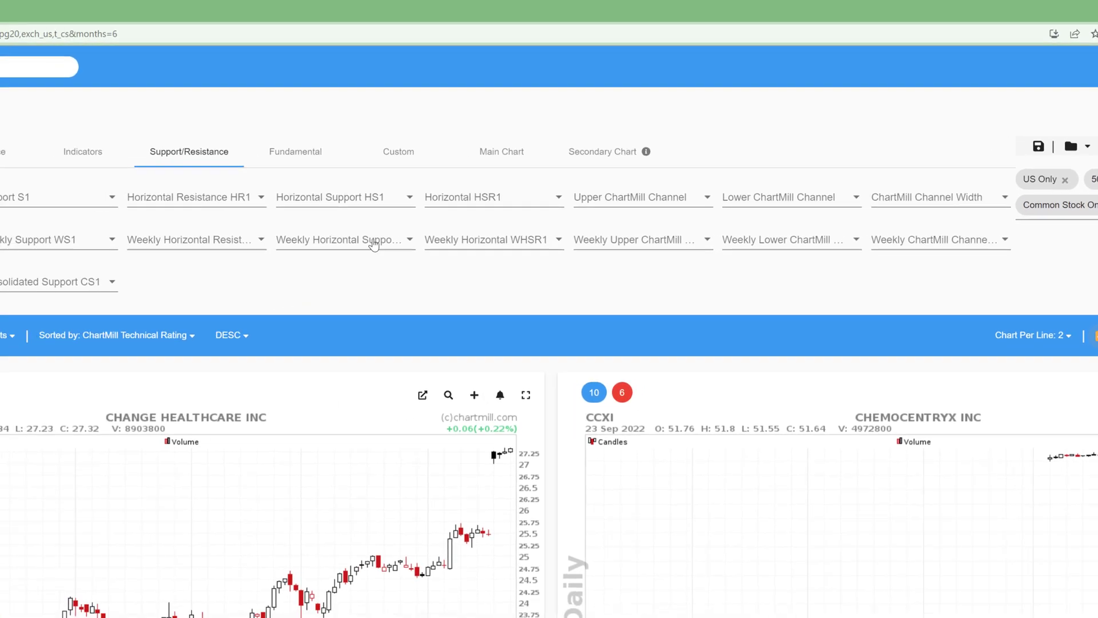
- Pick Chartmill Channels as a new overlay for the main result charts
{"action": "left_click", "coordinate": [521, 154]}
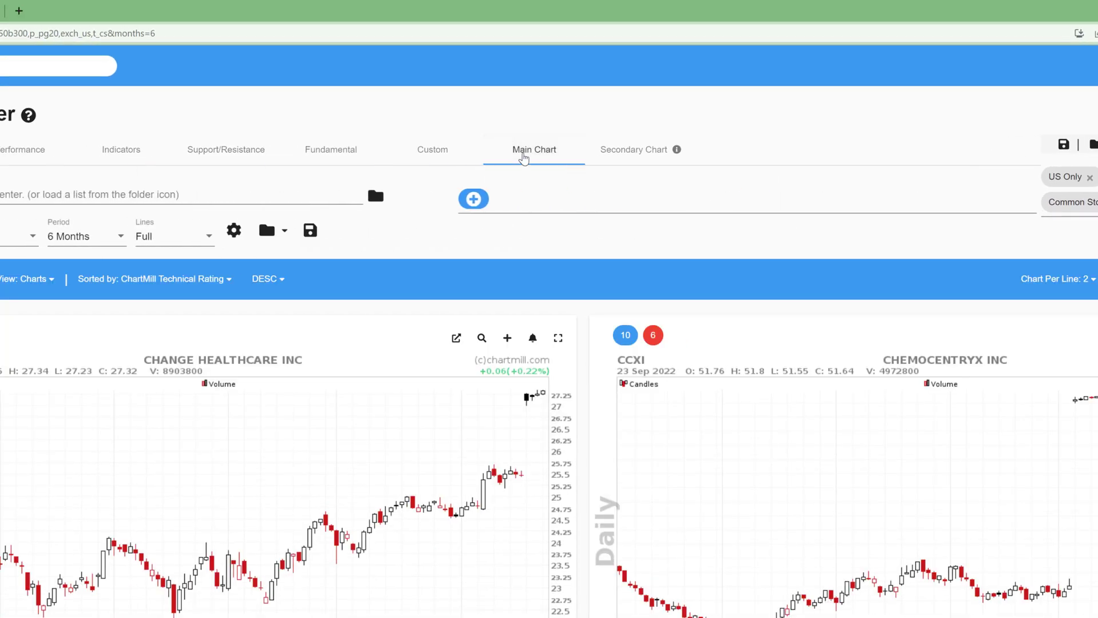
{"action": "left_click", "coordinate": [473, 200]}
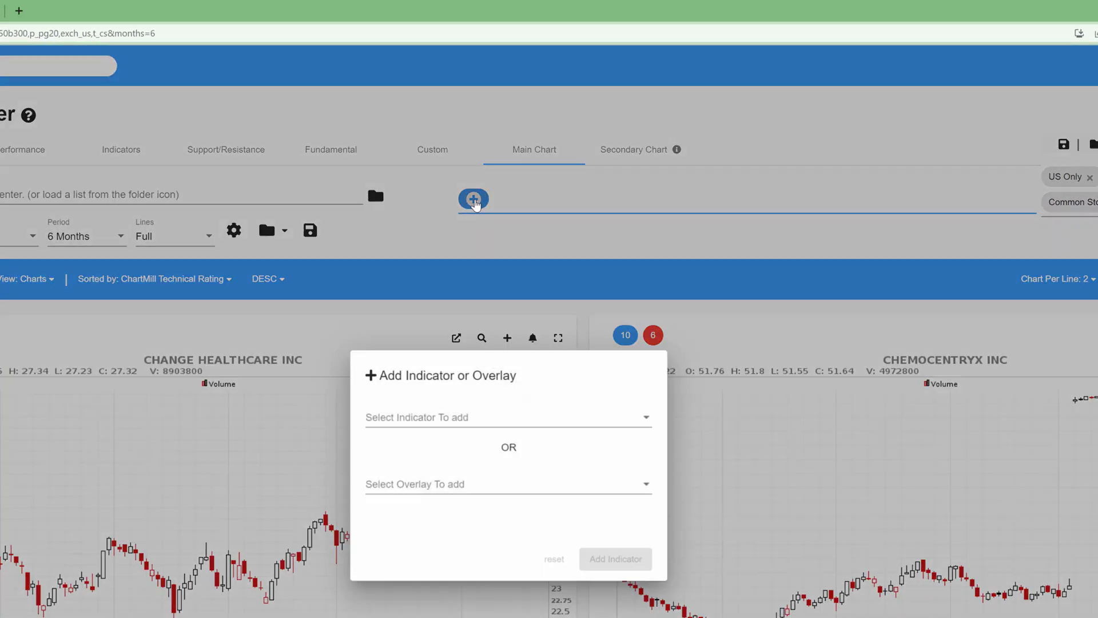
{"action": "left_click", "coordinate": [644, 489]}
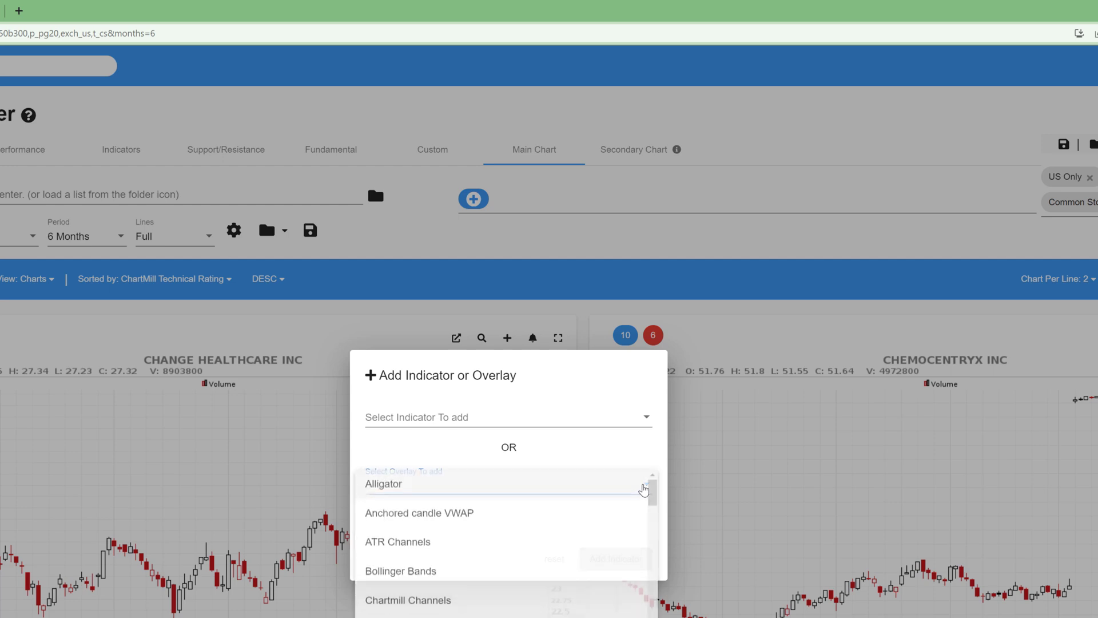
{"action": "scroll", "coordinate": [655, 493], "scroll_direction": "down", "scroll_amount": 1}
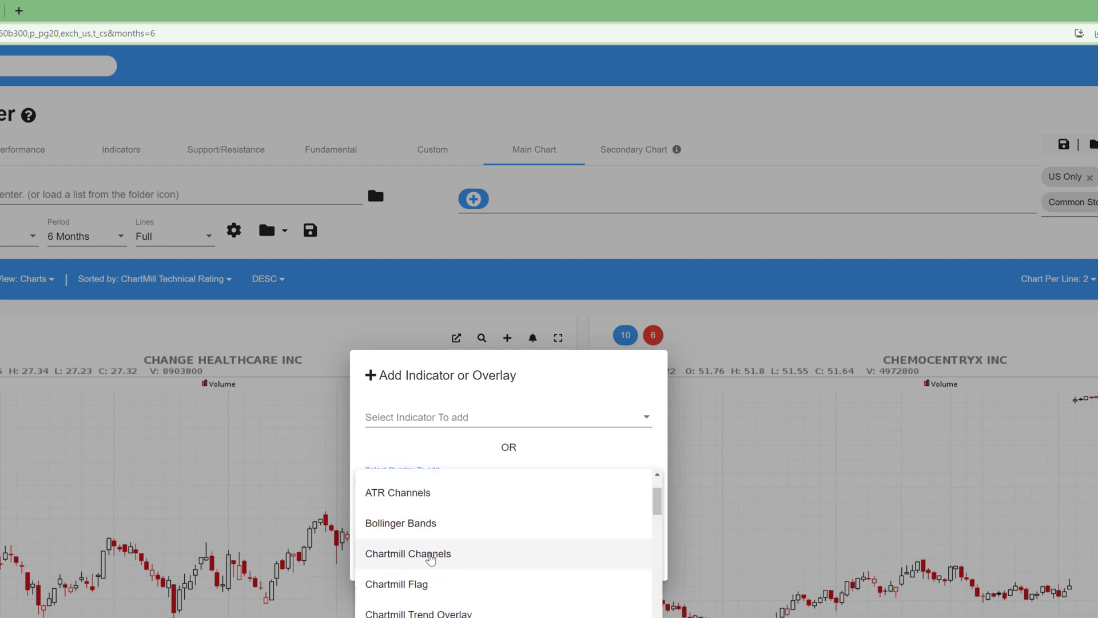
{"action": "left_click", "coordinate": [430, 555]}
- Add the ChartMill Channels indicator to the result charts and scroll through the screened stocks
{"action": "left_click", "coordinate": [618, 525]}
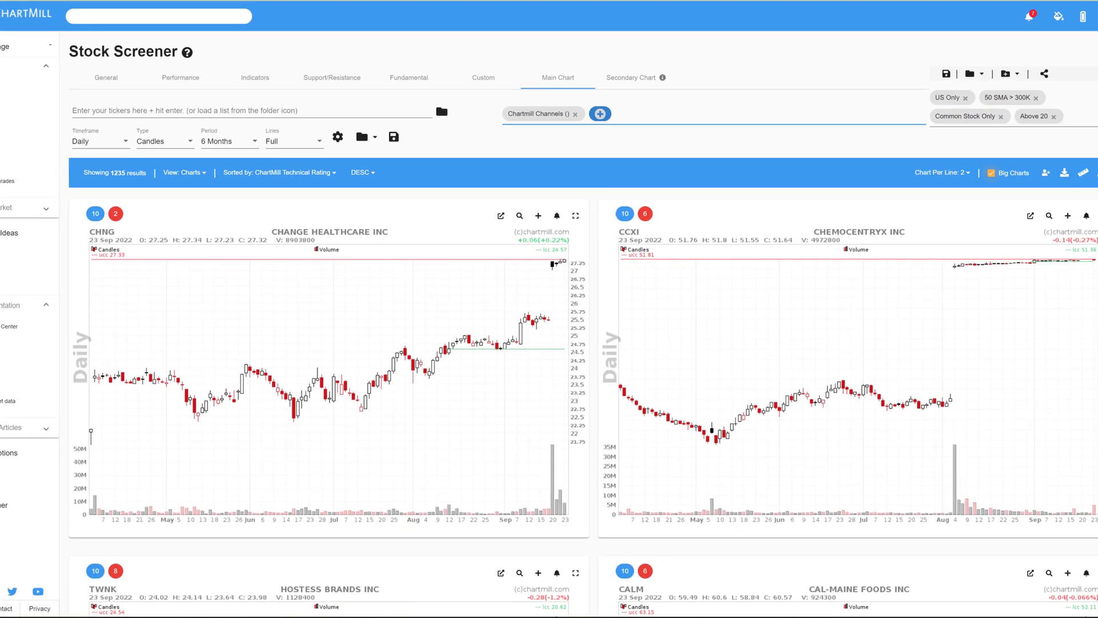
{"action": "scroll", "coordinate": [603, 461], "scroll_direction": "down", "scroll_amount": 4}
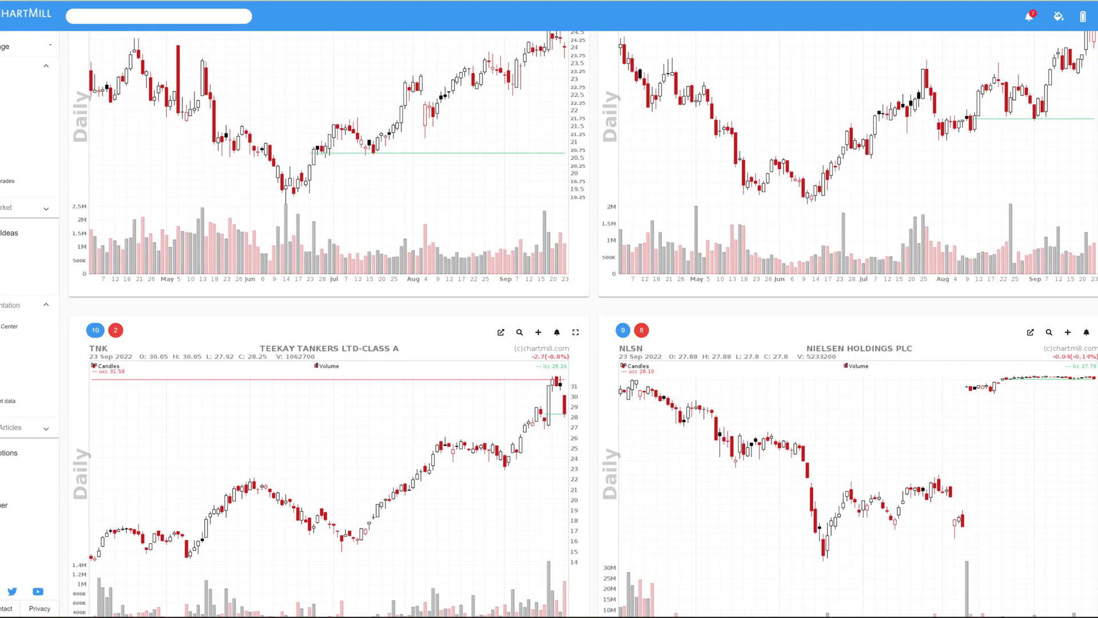
{"action": "scroll", "coordinate": [584, 324], "scroll_direction": "down", "scroll_amount": 8}
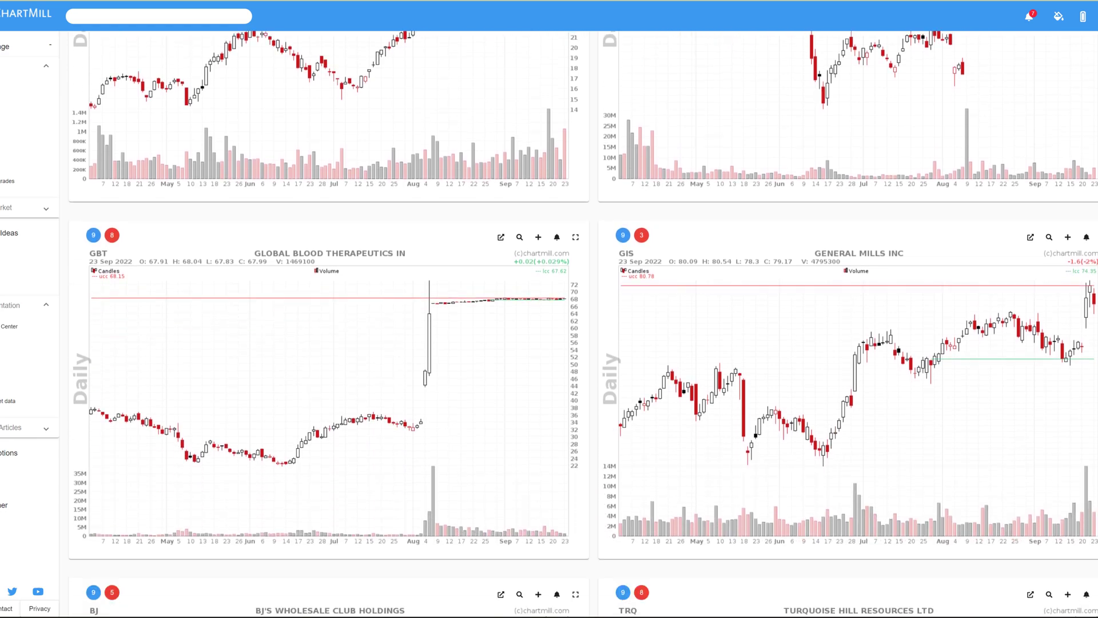
{"action": "scroll", "coordinate": [583, 324], "scroll_direction": "down", "scroll_amount": 9}
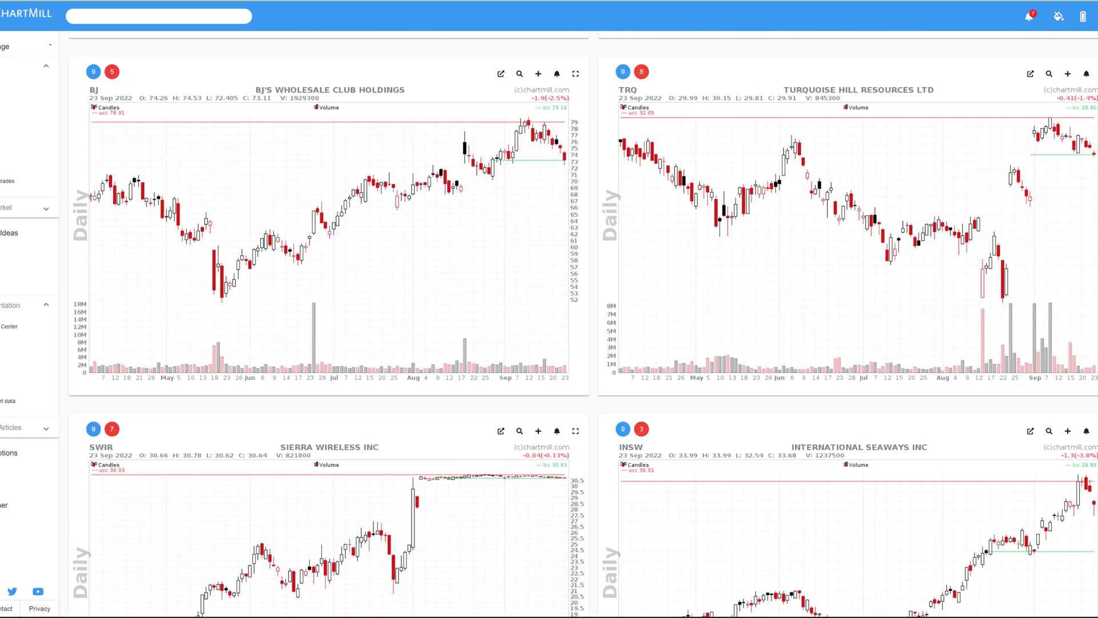
{"action": "scroll", "coordinate": [584, 325], "scroll_direction": "down", "scroll_amount": 6}
{"action": "scroll", "coordinate": [578, 321], "scroll_direction": "down", "scroll_amount": 5}
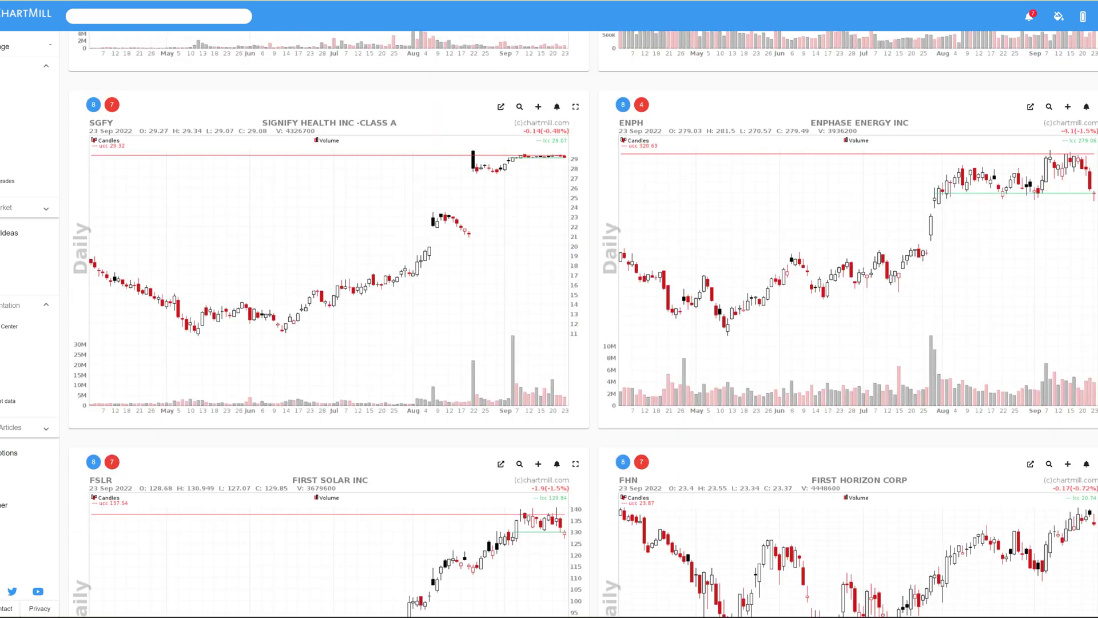
{"action": "scroll", "coordinate": [479, 144], "scroll_direction": "up", "scroll_amount": 20}
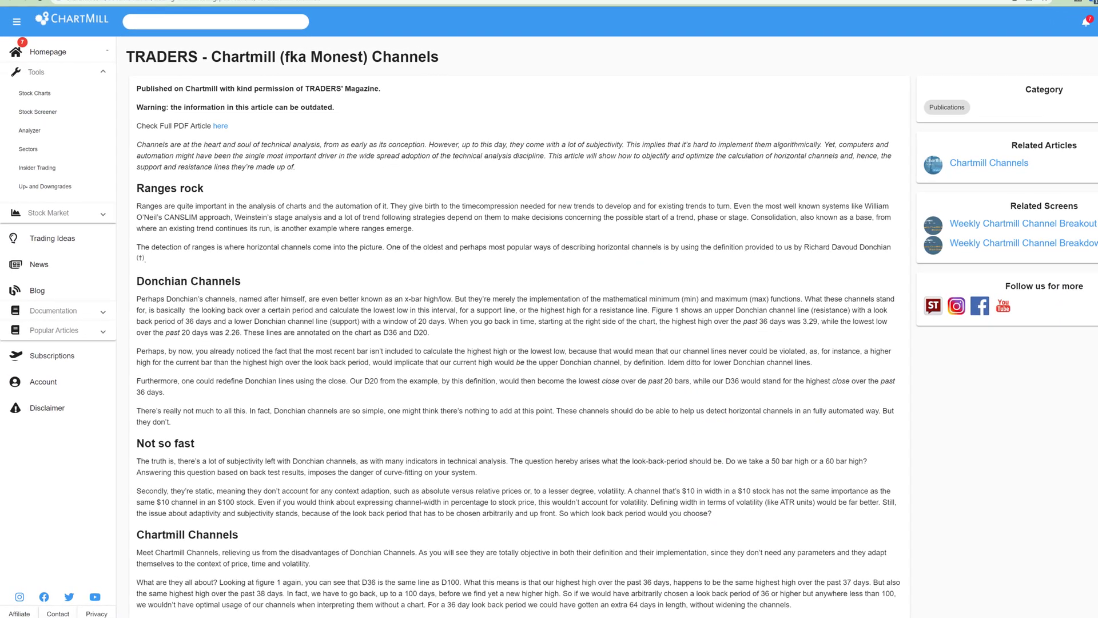
- Scroll through the 'TRADERS - Chartmill (fka Monest) Channels' article
{"action": "scroll", "coordinate": [518, 326], "scroll_direction": "down", "scroll_amount": 8}
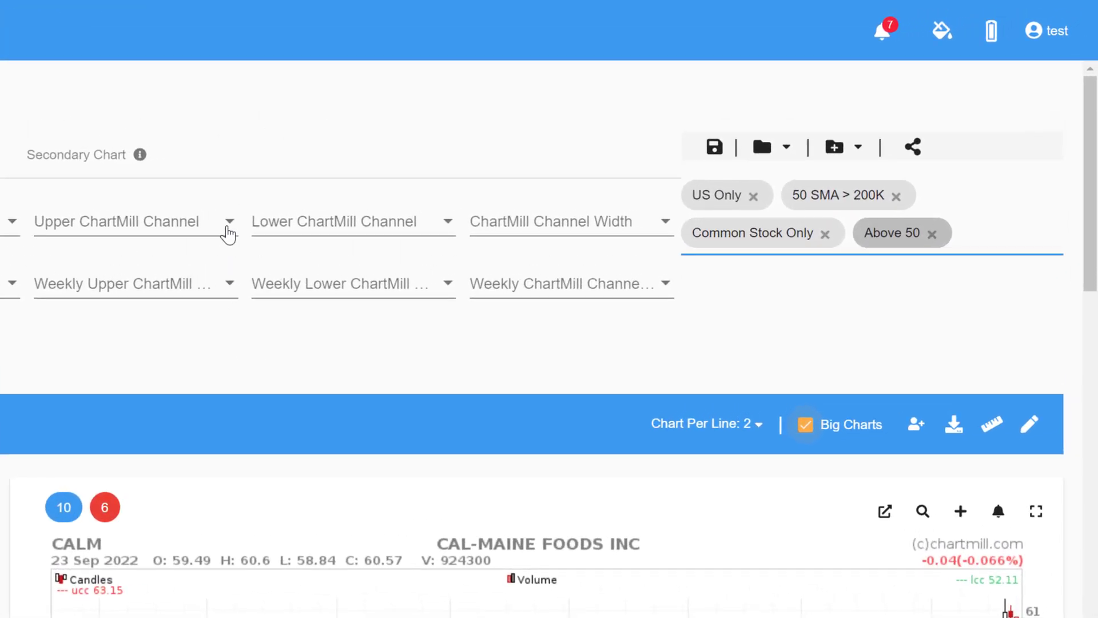
- Browse the upper, lower and channel width criteria lists, briefly trying current 1% from UCC
{"action": "left_click", "coordinate": [702, 105]}
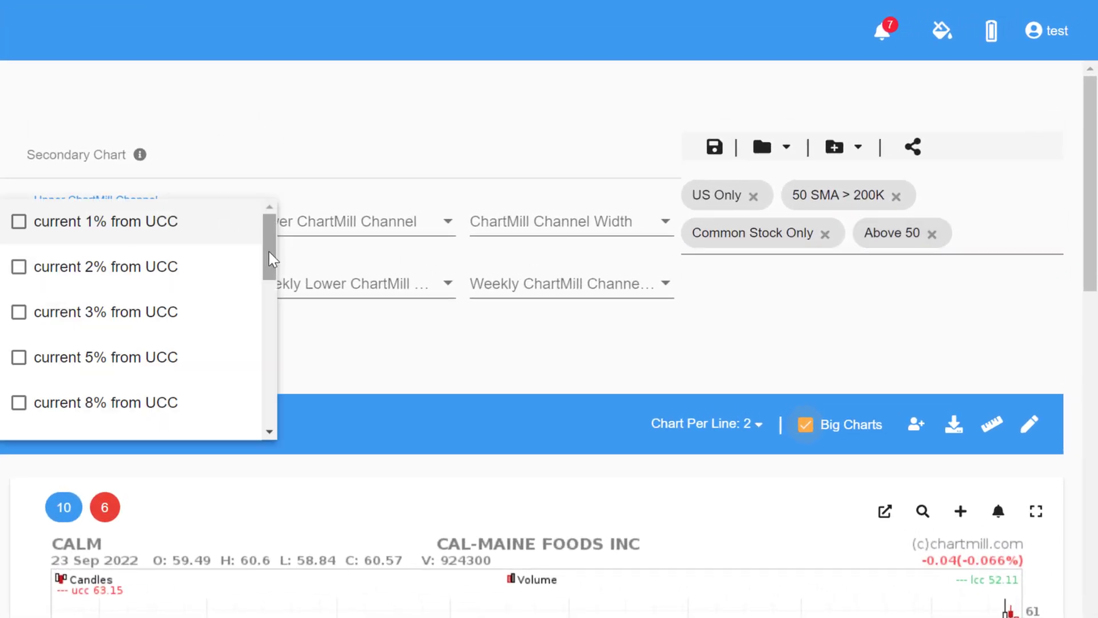
{"action": "left_click_drag", "start_coordinate": [272, 259], "coordinate": [286, 392]}
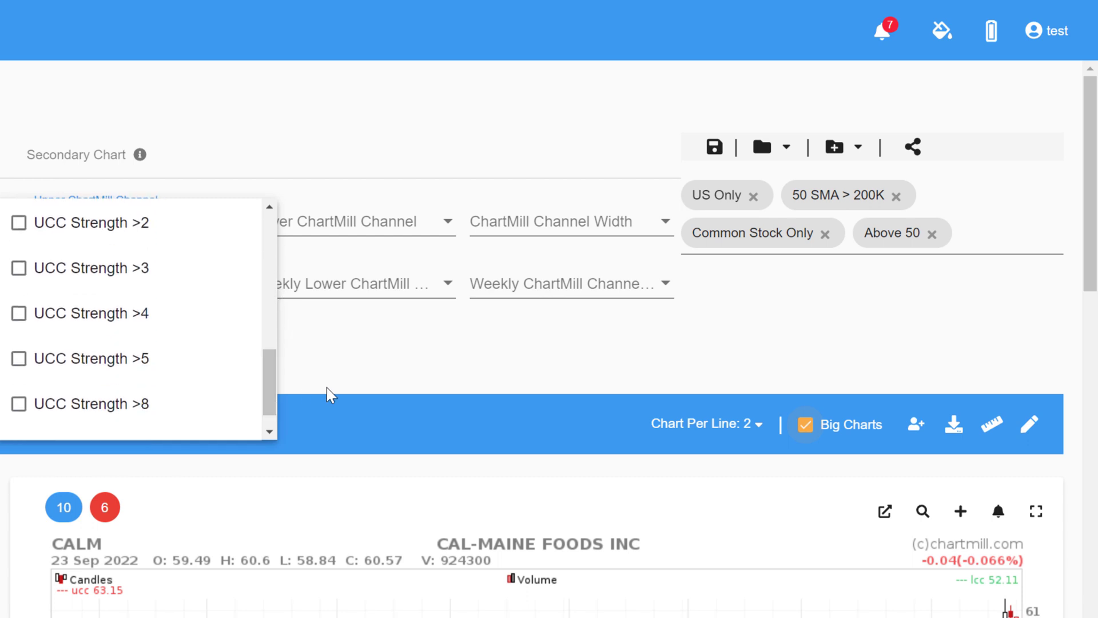
{"action": "left_click", "coordinate": [381, 385]}
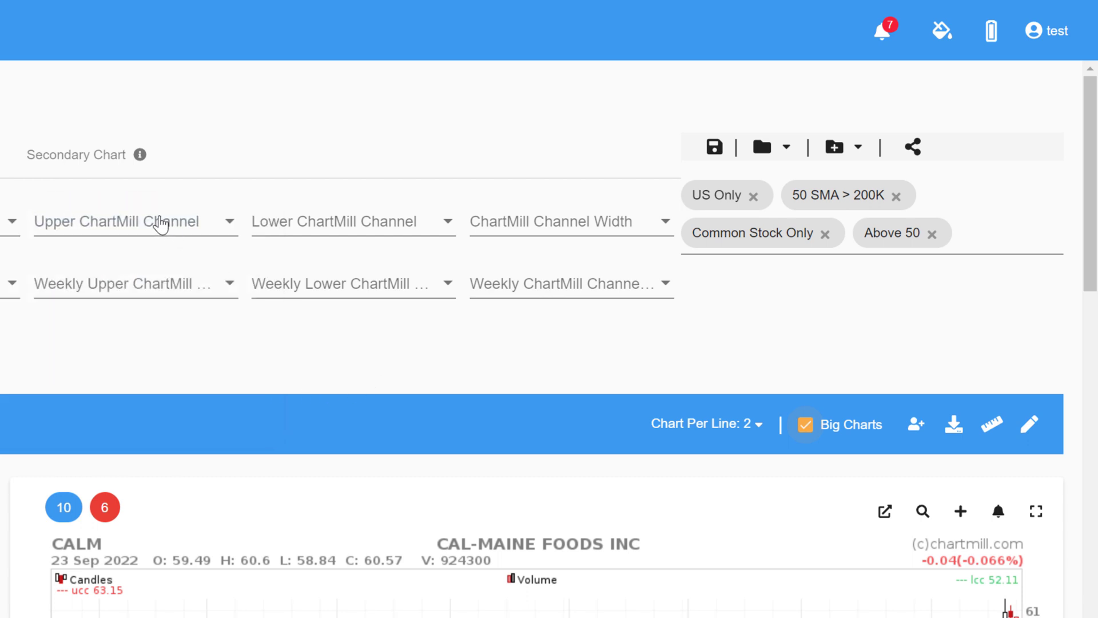
{"action": "left_click", "coordinate": [160, 223]}
{"action": "left_click", "coordinate": [160, 223]}
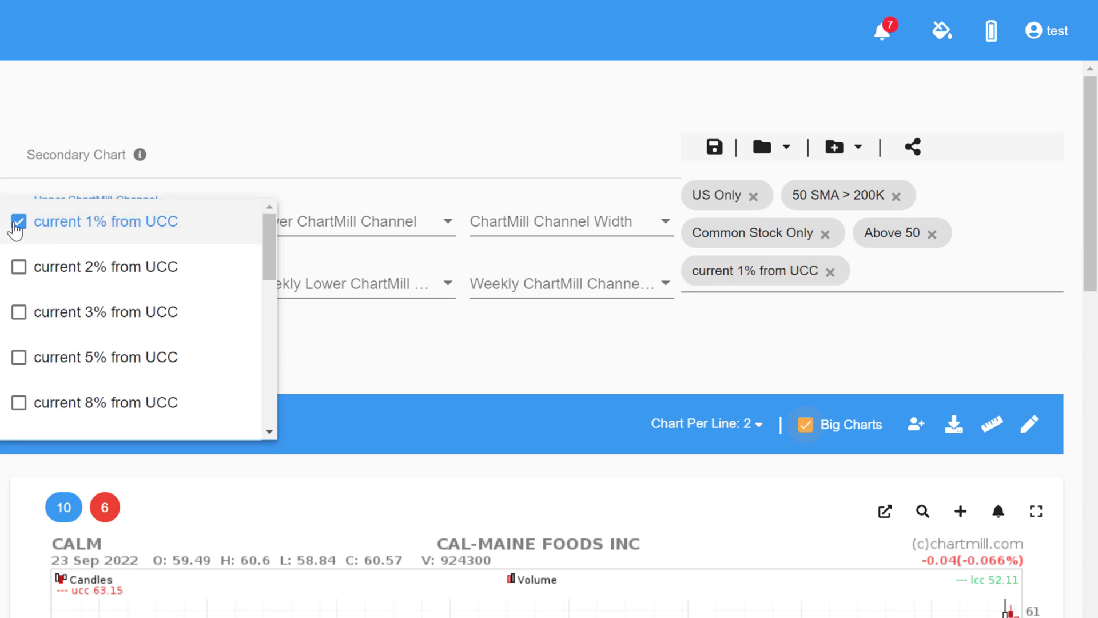
{"action": "left_click", "coordinate": [16, 224]}
{"action": "left_click", "coordinate": [309, 230]}
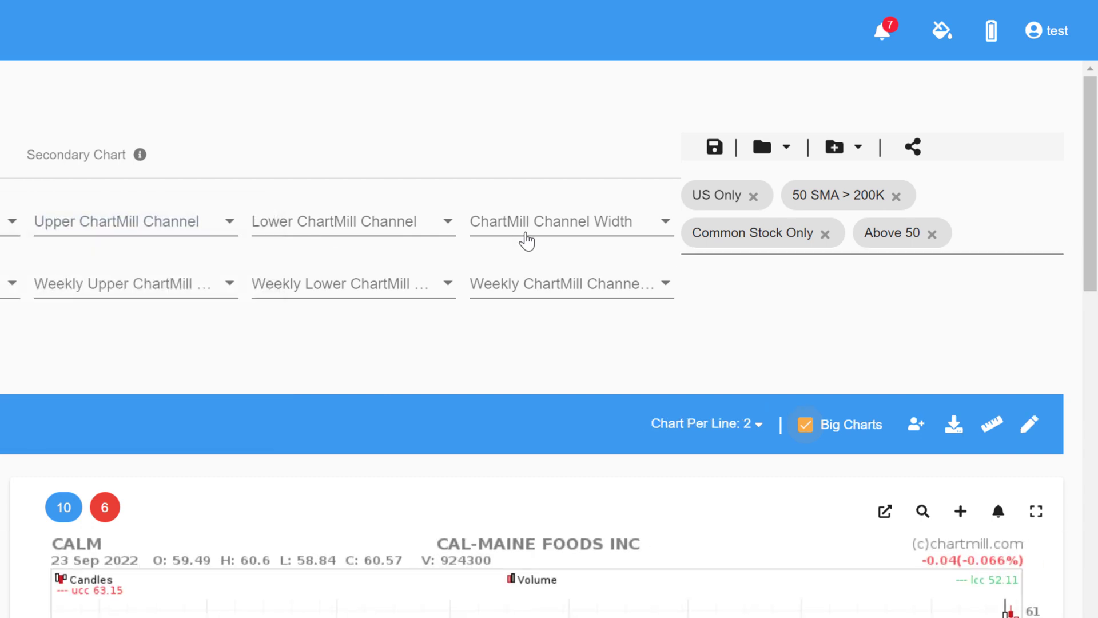
{"action": "left_click", "coordinate": [406, 226]}
{"action": "left_click", "coordinate": [540, 224]}
{"action": "left_click", "coordinate": [535, 225]}
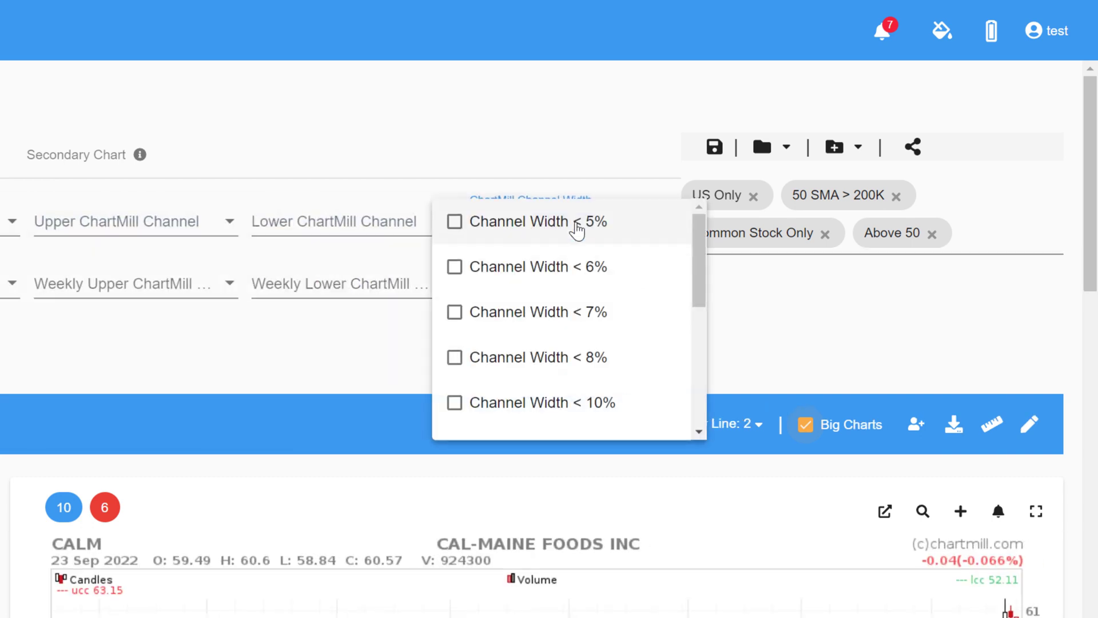
{"action": "left_click", "coordinate": [166, 226]}
- Filter for current 5% from UCC, UCC Length >20 and UCC Strength >2
{"action": "left_click", "coordinate": [163, 226]}
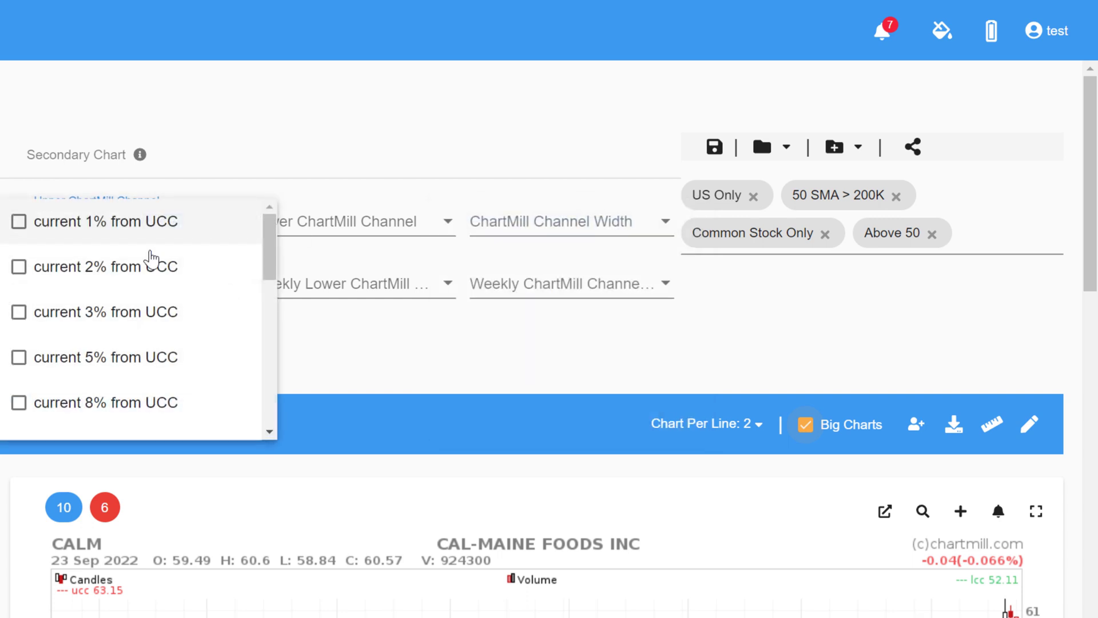
{"action": "left_click", "coordinate": [18, 357]}
{"action": "scroll", "coordinate": [275, 262], "scroll_direction": "down", "scroll_amount": 5}
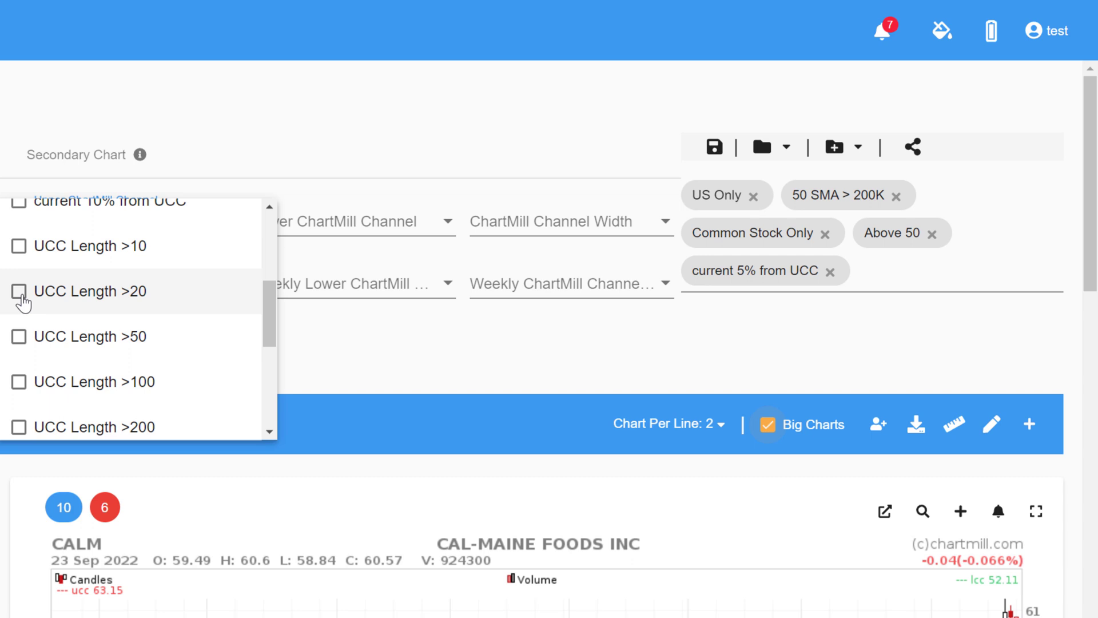
{"action": "left_click", "coordinate": [19, 293]}
{"action": "scroll", "coordinate": [269, 330], "scroll_direction": "down", "scroll_amount": 5}
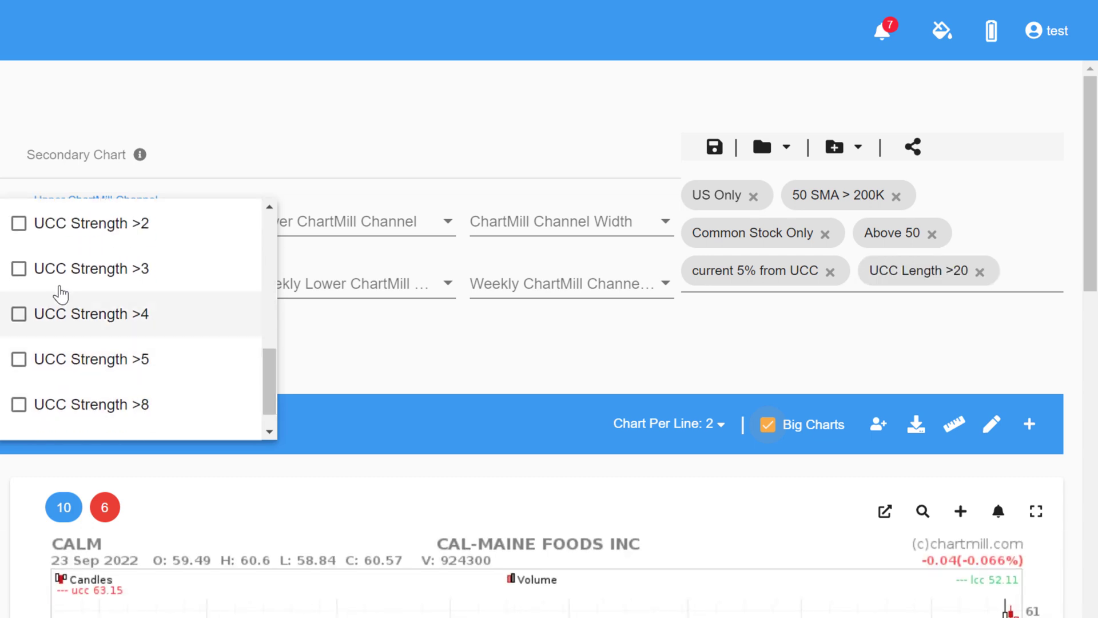
{"action": "left_click", "coordinate": [22, 230]}
- Add the current 5% from LCC, LCC Length >50 and LCC Strength >2 filters
{"action": "left_click", "coordinate": [322, 228]}
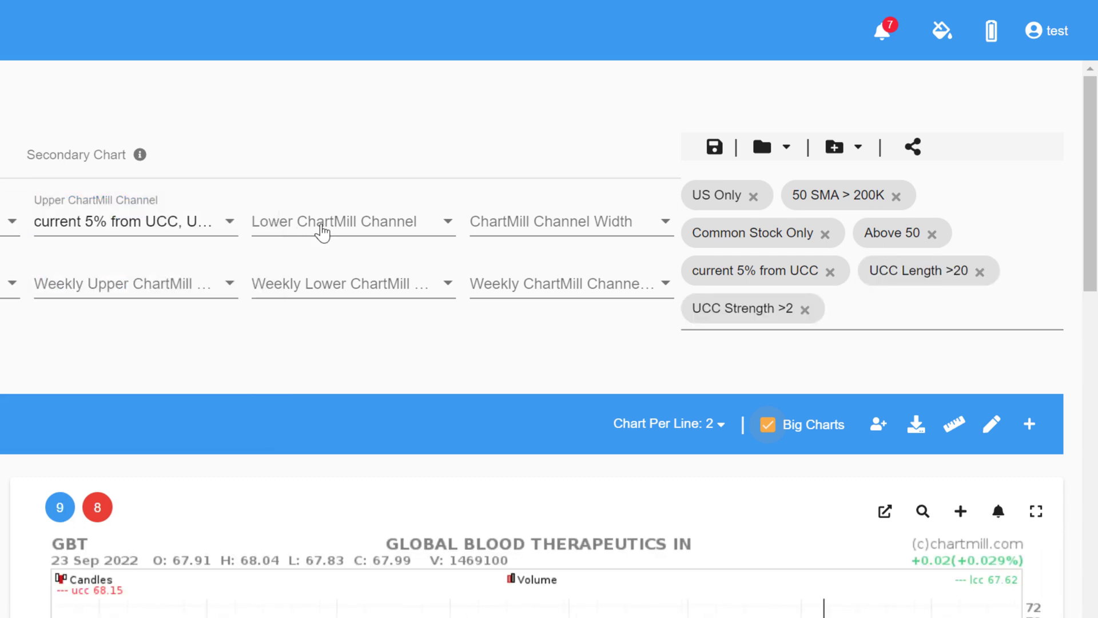
{"action": "left_click", "coordinate": [322, 229]}
{"action": "scroll", "coordinate": [479, 251], "scroll_direction": "down", "scroll_amount": 3}
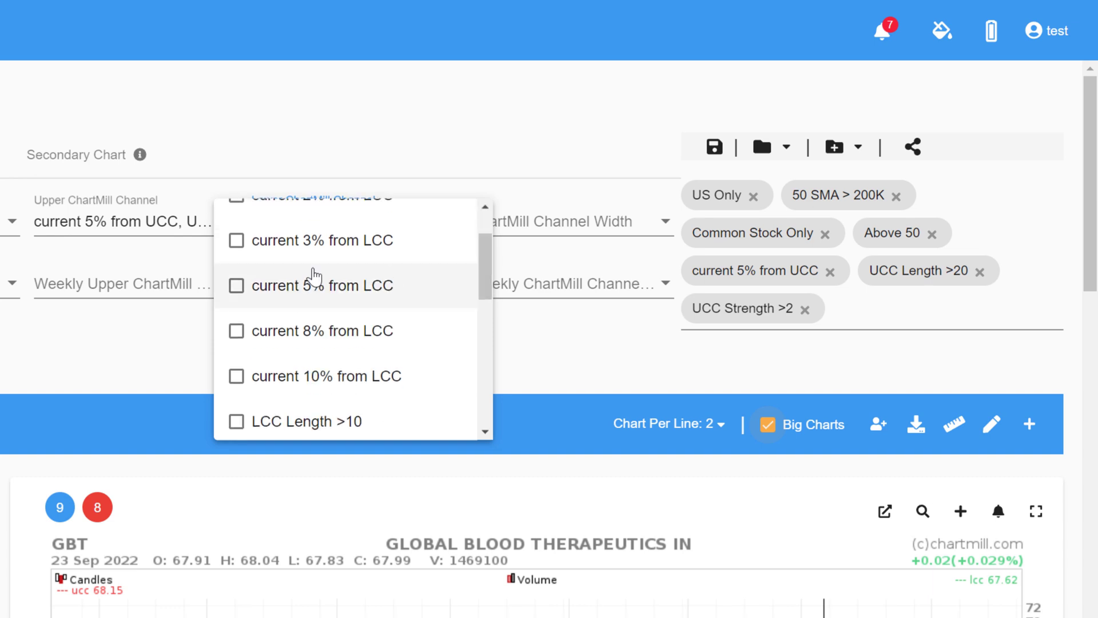
{"action": "left_click", "coordinate": [237, 286]}
{"action": "scroll", "coordinate": [486, 309], "scroll_direction": "down", "scroll_amount": 2}
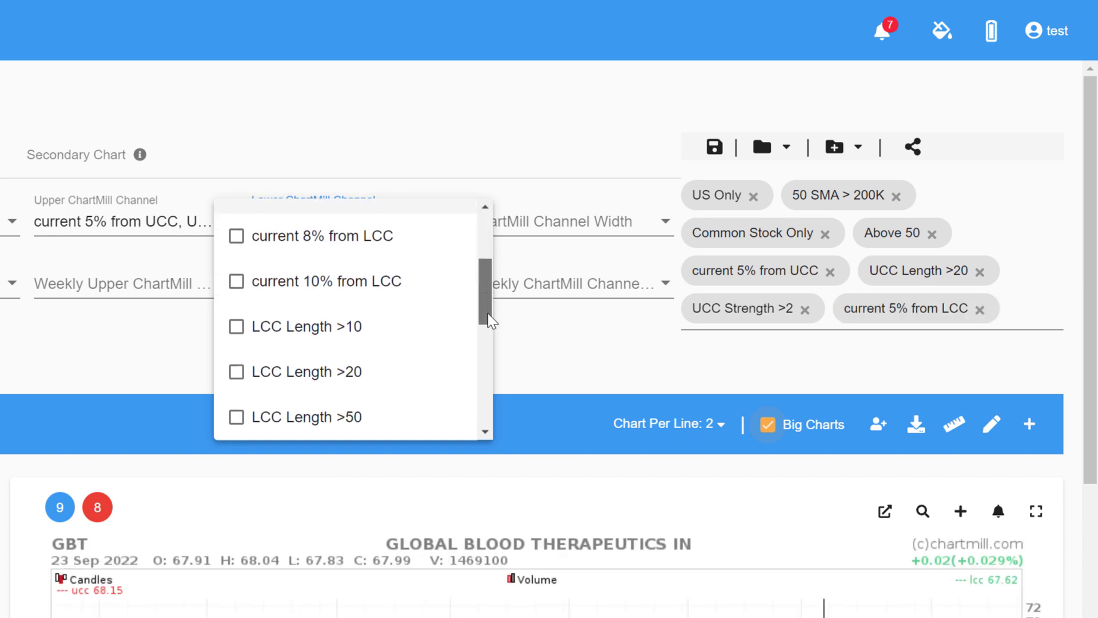
{"action": "scroll", "coordinate": [490, 326], "scroll_direction": "down", "scroll_amount": 3}
{"action": "left_click", "coordinate": [238, 300]}
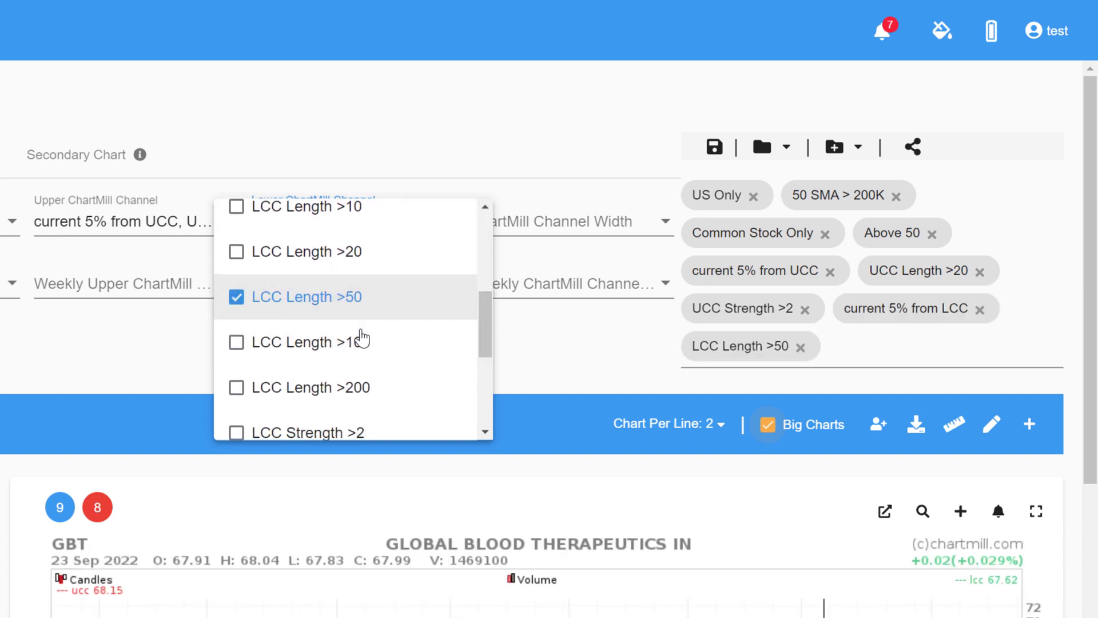
{"action": "scroll", "coordinate": [481, 354], "scroll_direction": "down", "scroll_amount": 4}
{"action": "left_click", "coordinate": [238, 266]}
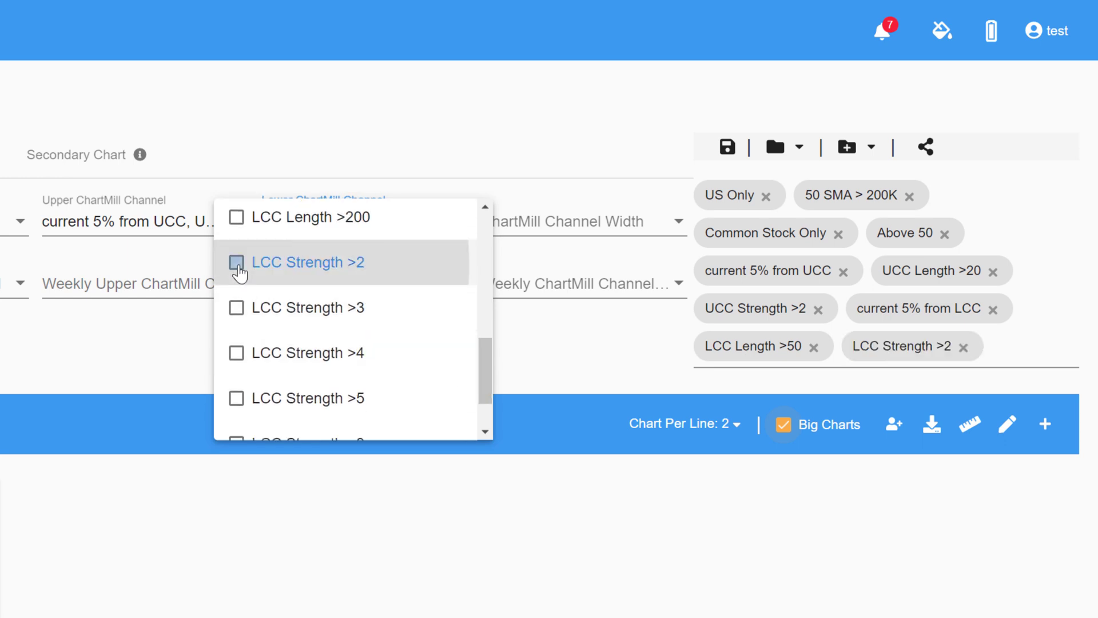
- Limit the channel width to under 5%, which leaves 0 results
{"action": "left_click", "coordinate": [507, 224]}
{"action": "left_click", "coordinate": [504, 232]}
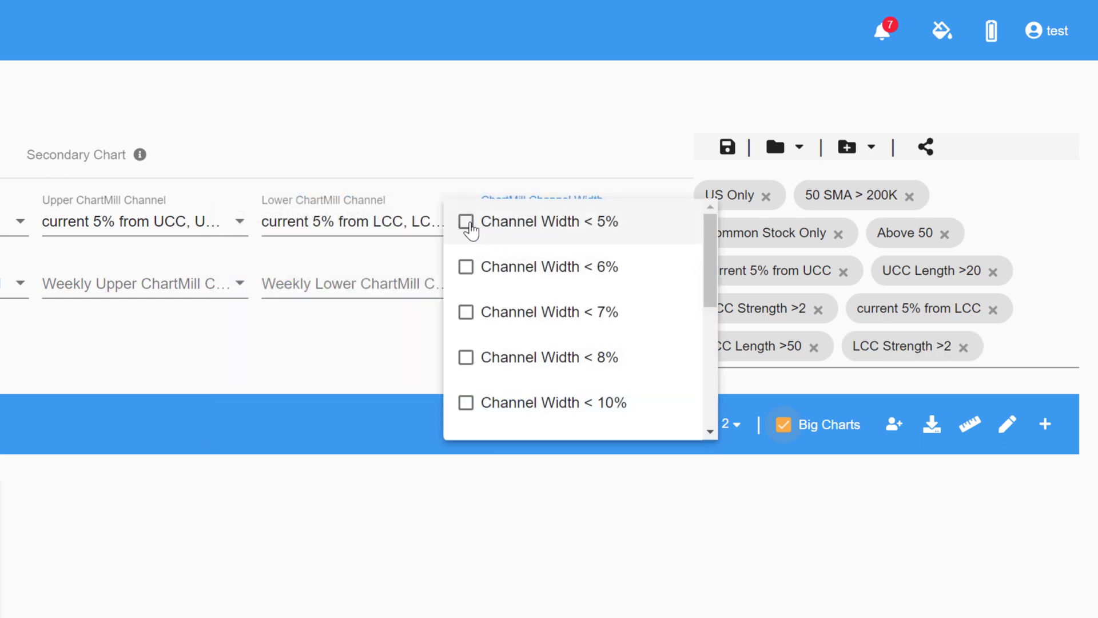
{"action": "left_click", "coordinate": [467, 222]}
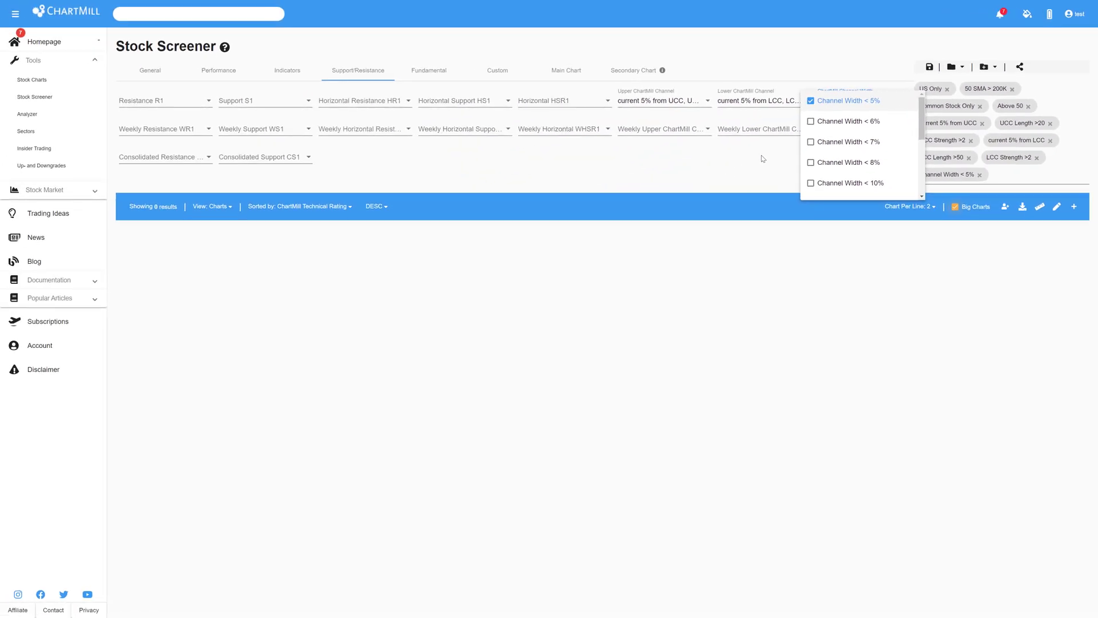
- Change the channel width filter from under 5% to under 7%, leaving only AMN
{"action": "left_click", "coordinate": [810, 143]}
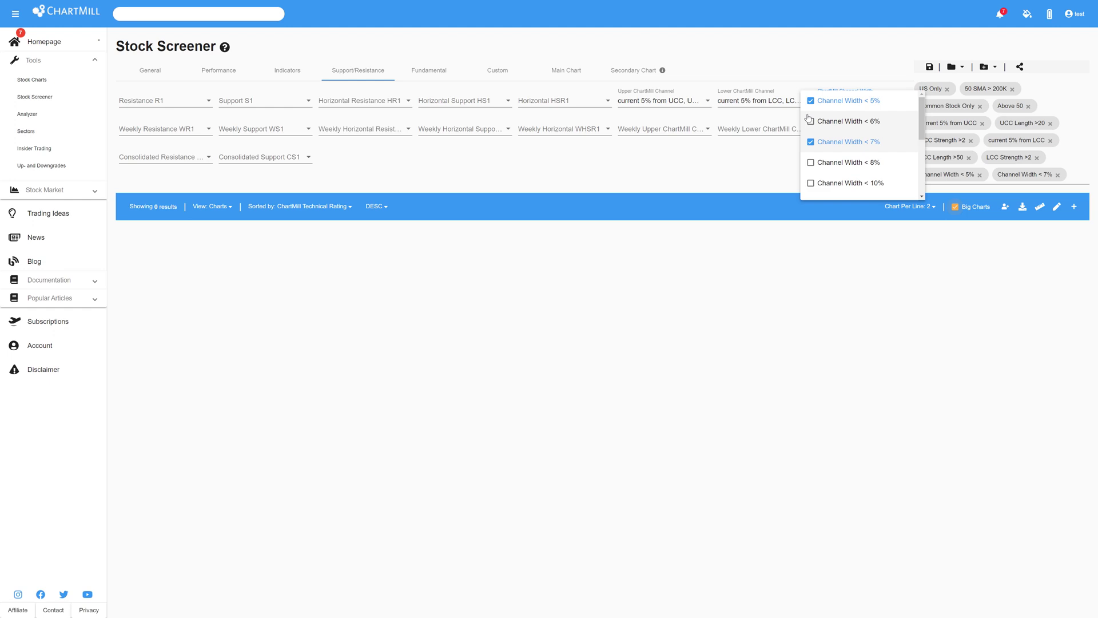
{"action": "left_click", "coordinate": [786, 156]}
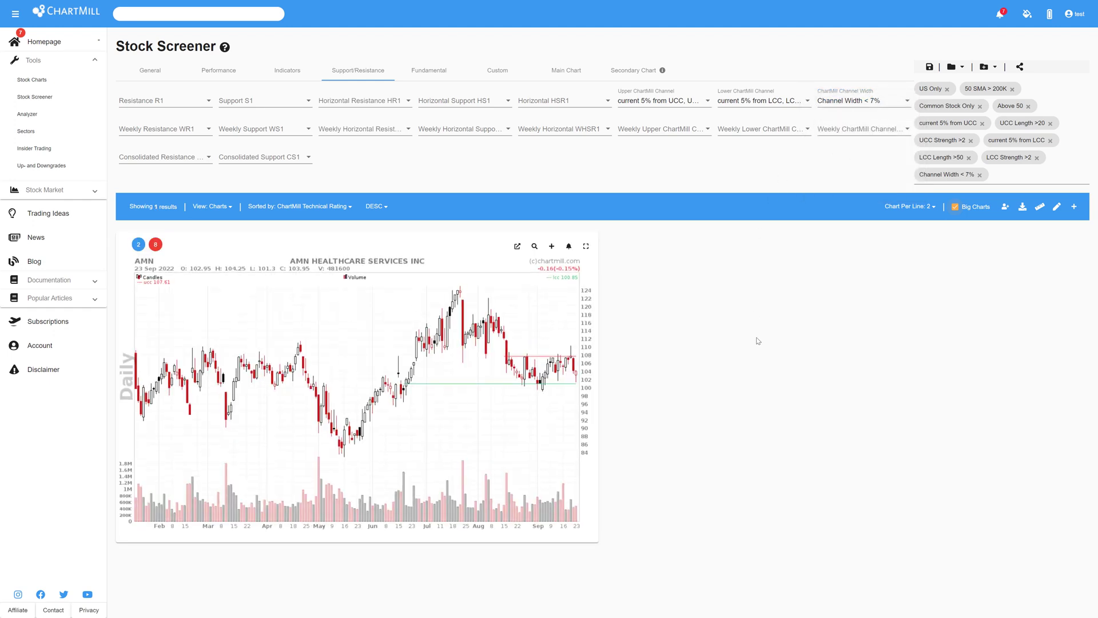